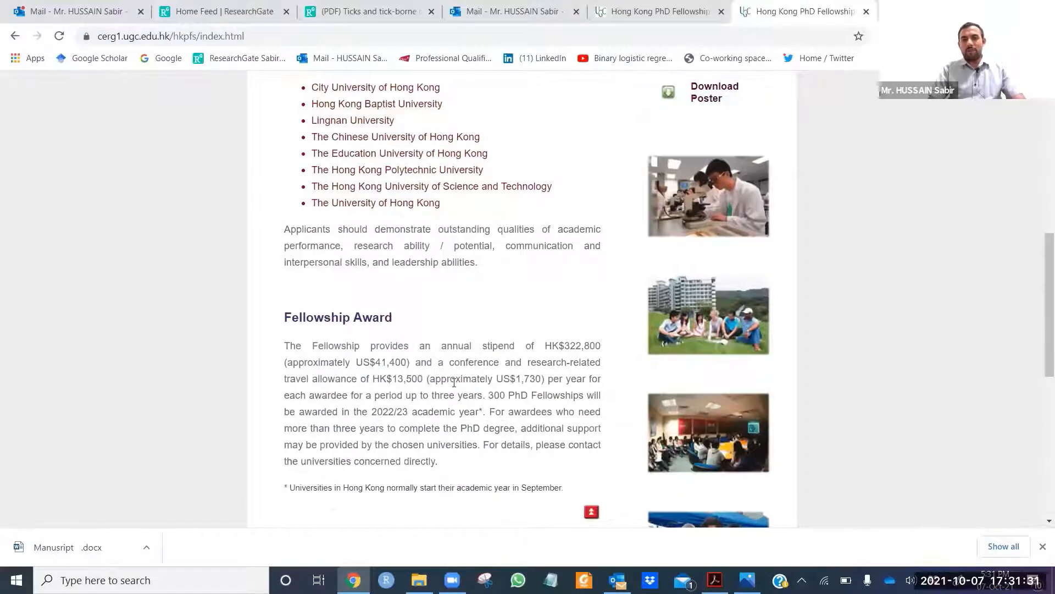
# Step: Go from the Application Procedure page to the HKPFS Electronic System – Initial Application page
pyautogui.scroll(6, 483, 349)
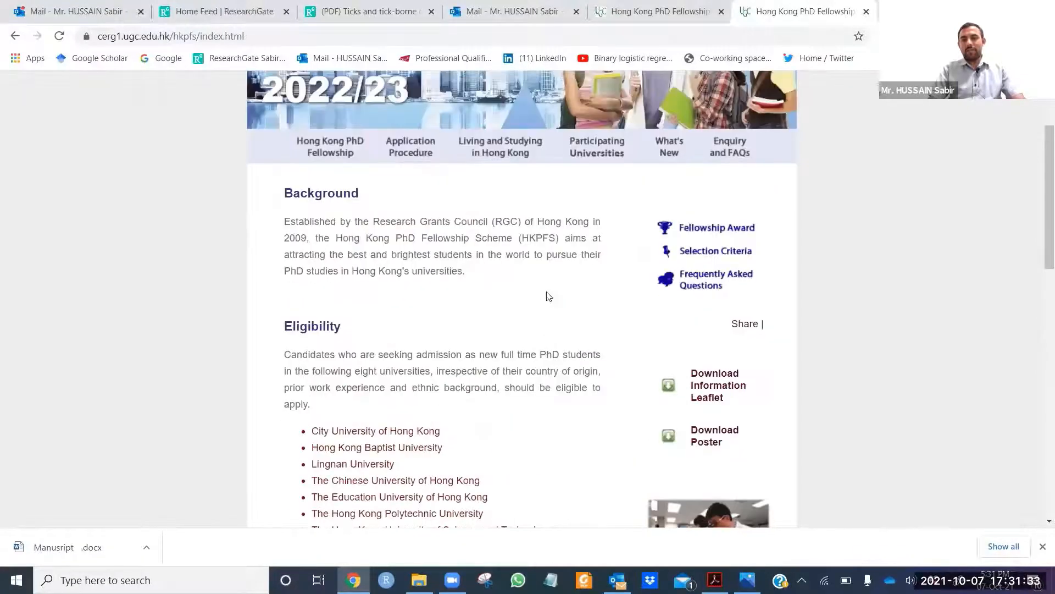
pyautogui.scroll(1, 495, 264)
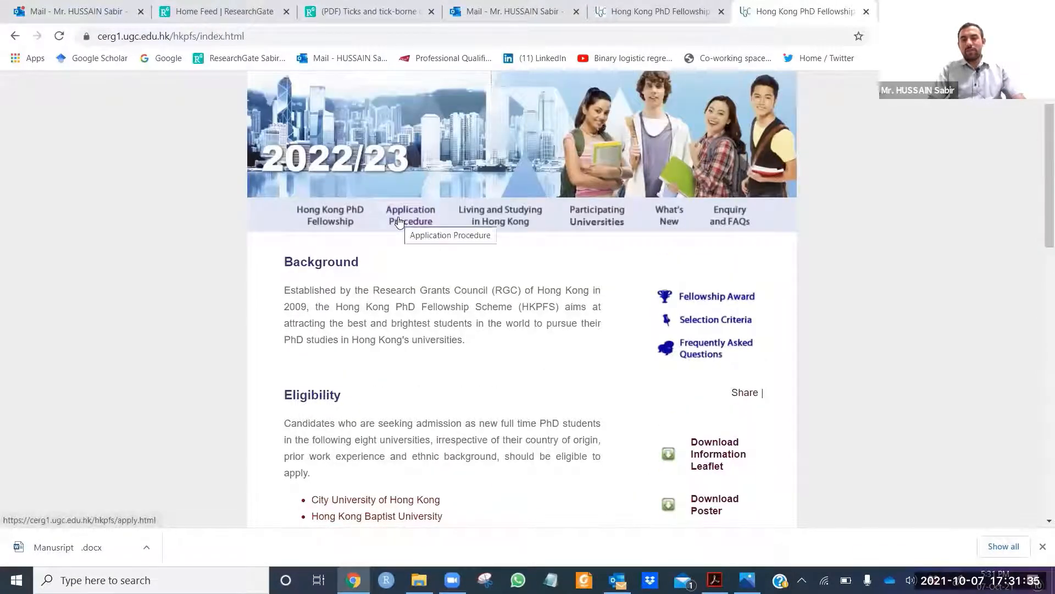
pyautogui.click(400, 221)
pyautogui.scroll(-4, 427, 255)
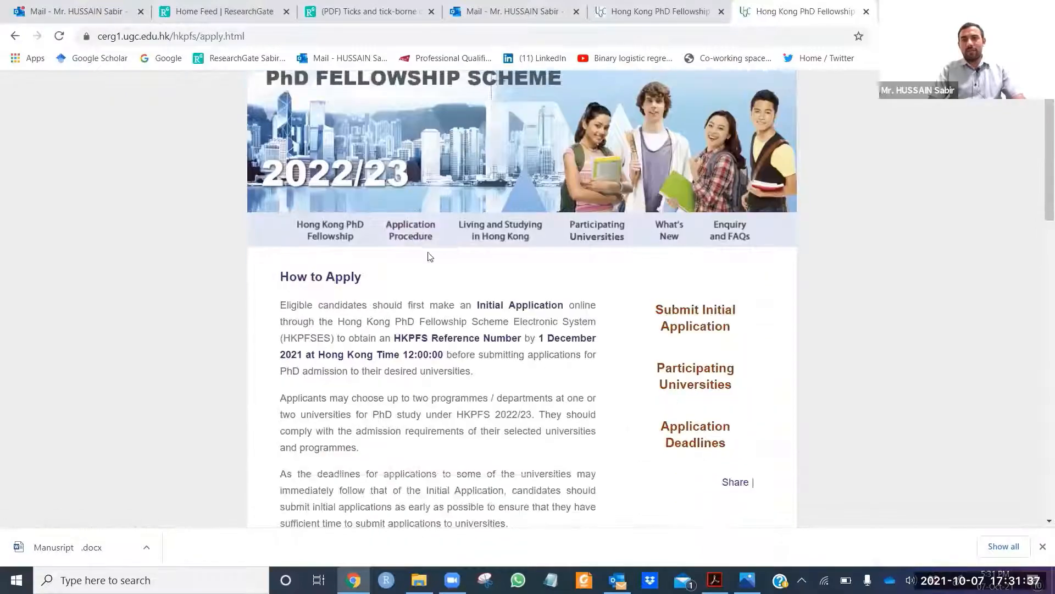
pyautogui.scroll(-1, 478, 282)
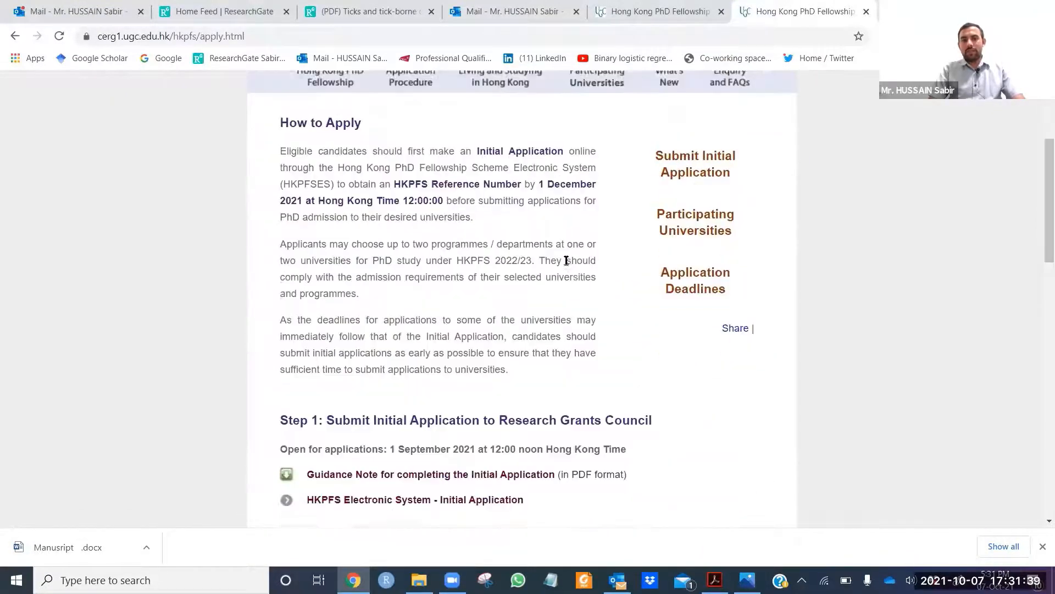
pyautogui.scroll(-2, 424, 383)
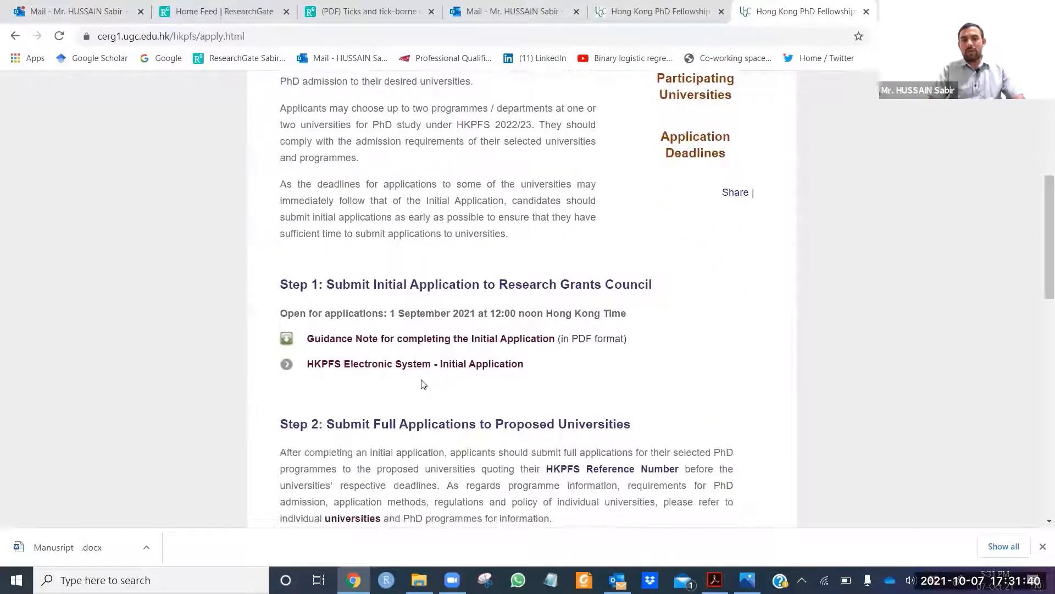
pyautogui.click(477, 365)
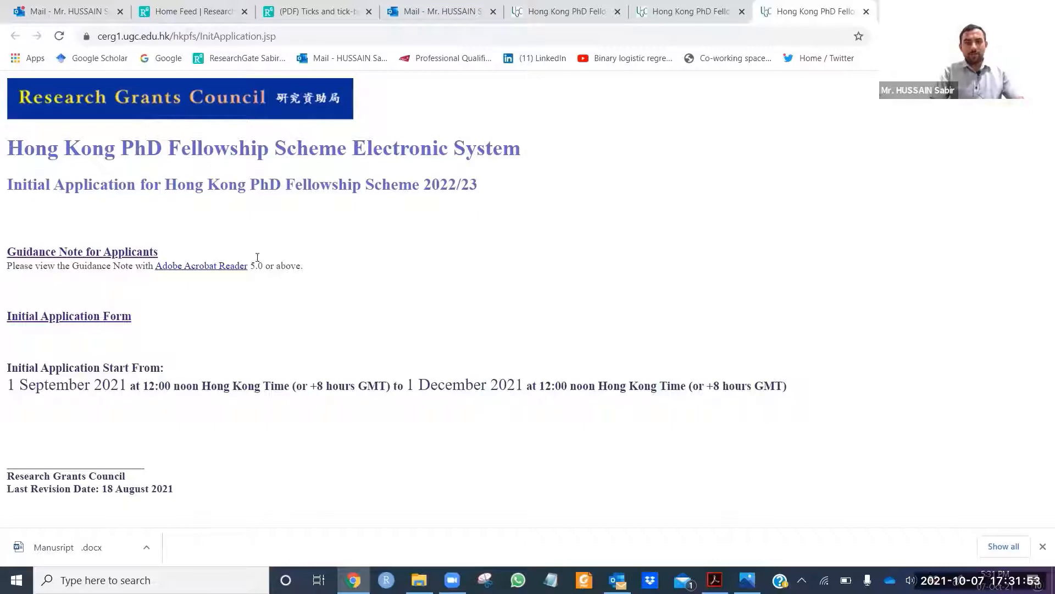
# Step: Review the Guidance Note and launch the Initial Application Form
pyautogui.click(62, 319)
pyautogui.scroll(-15, 329, 292)
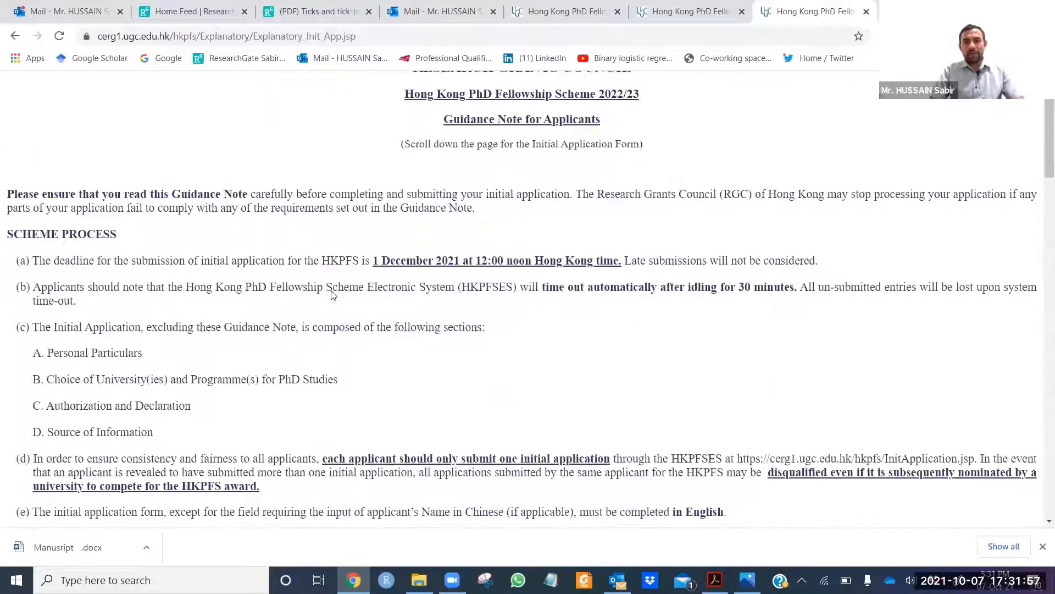
pyautogui.scroll(-20, 333, 296)
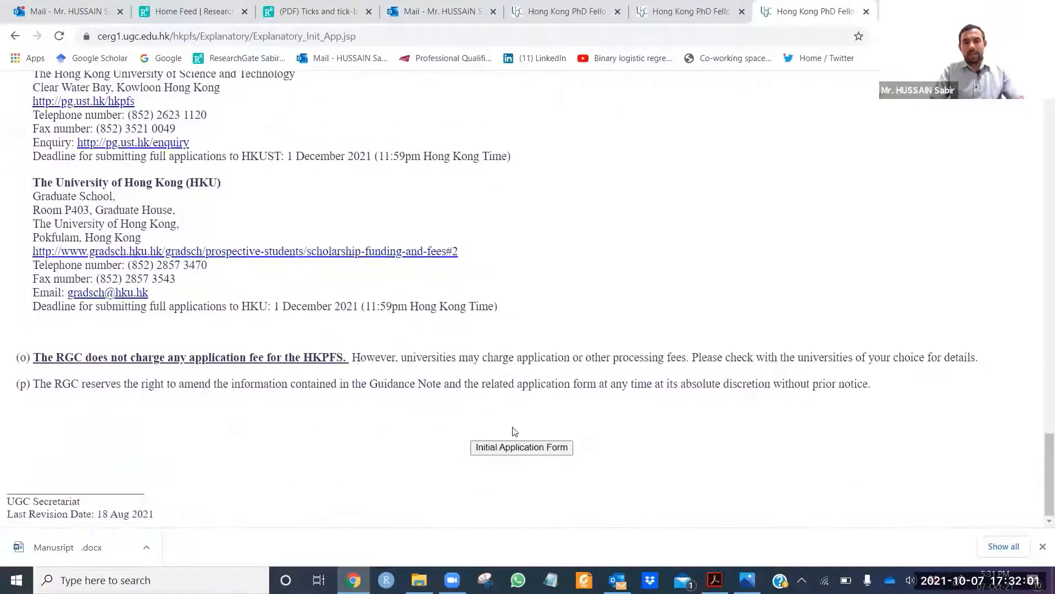
pyautogui.click(523, 447)
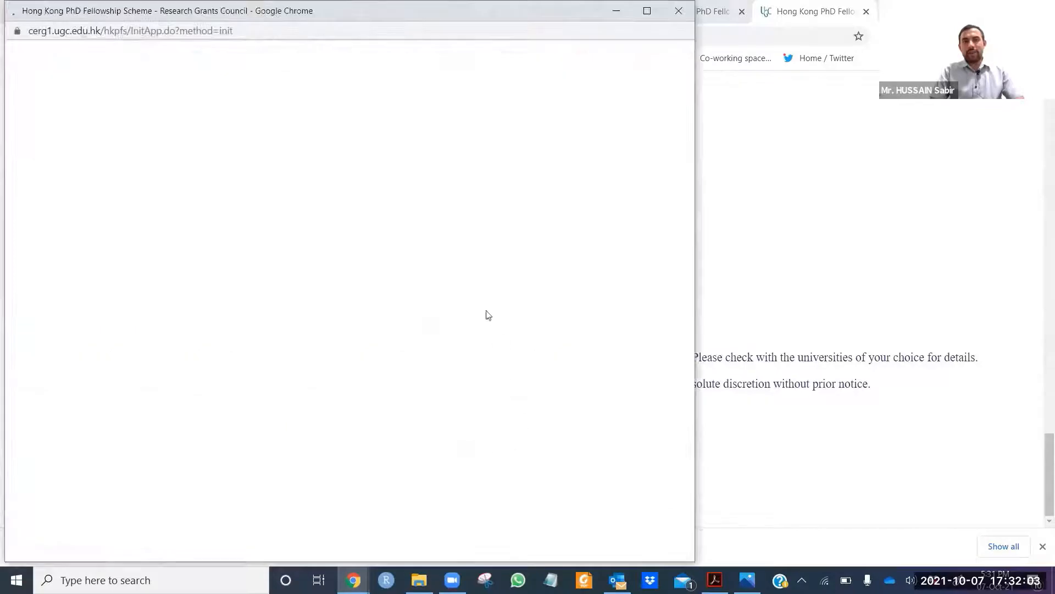
# Step: Maximize the form window and enter the applicant's family name in capitals
pyautogui.click(650, 18)
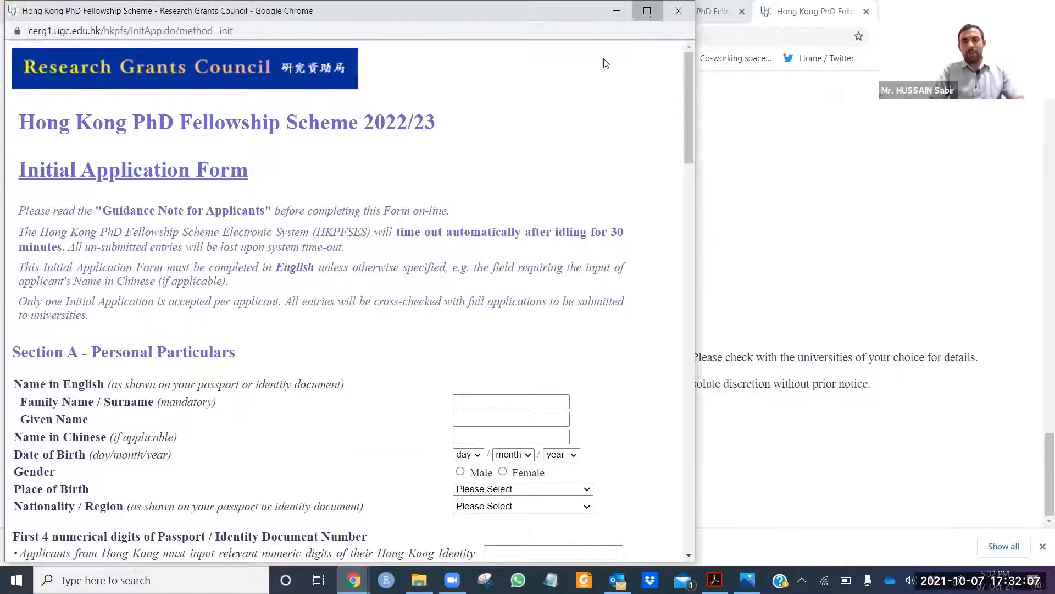
pyautogui.scroll(-4, 481, 334)
pyautogui.scroll(1, 479, 292)
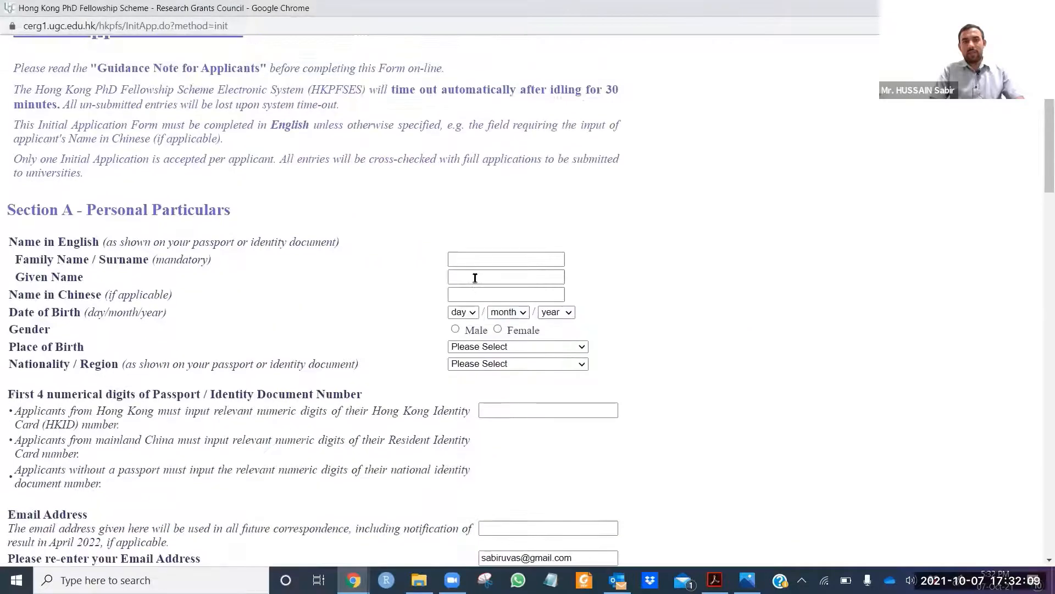
pyautogui.click(497, 259)
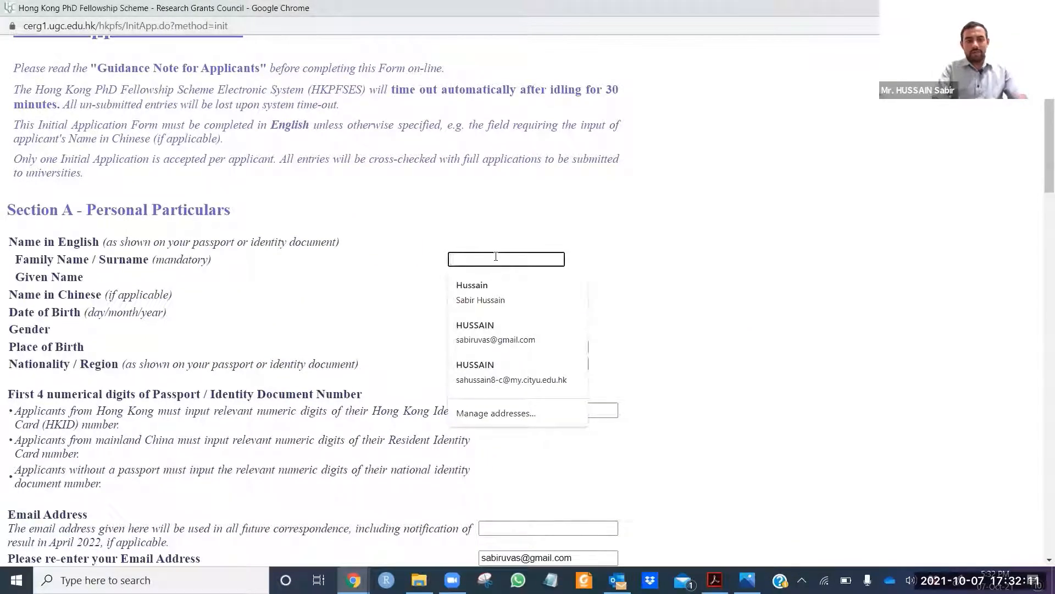
pyautogui.write('huss')
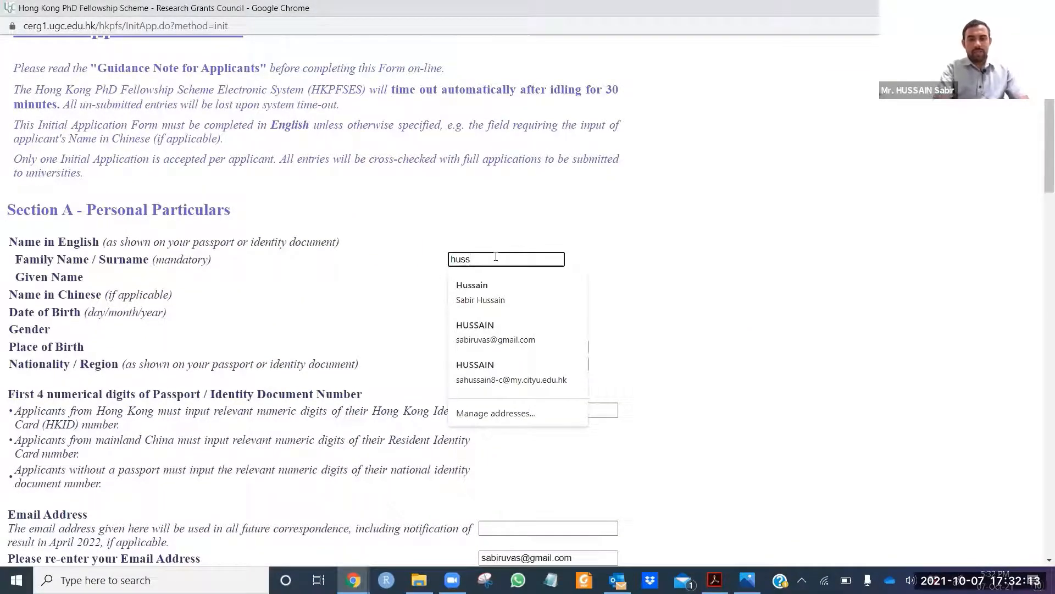
pyautogui.press('BackSpace')
pyautogui.press('BackSpace')
pyautogui.press('BackSpace')
pyautogui.press('BackSpace')
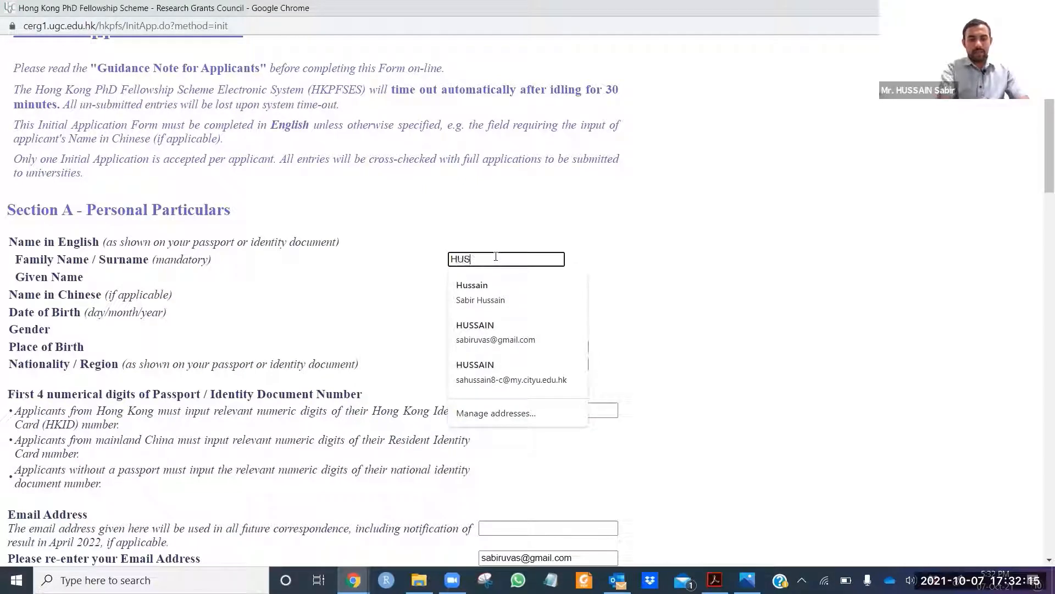
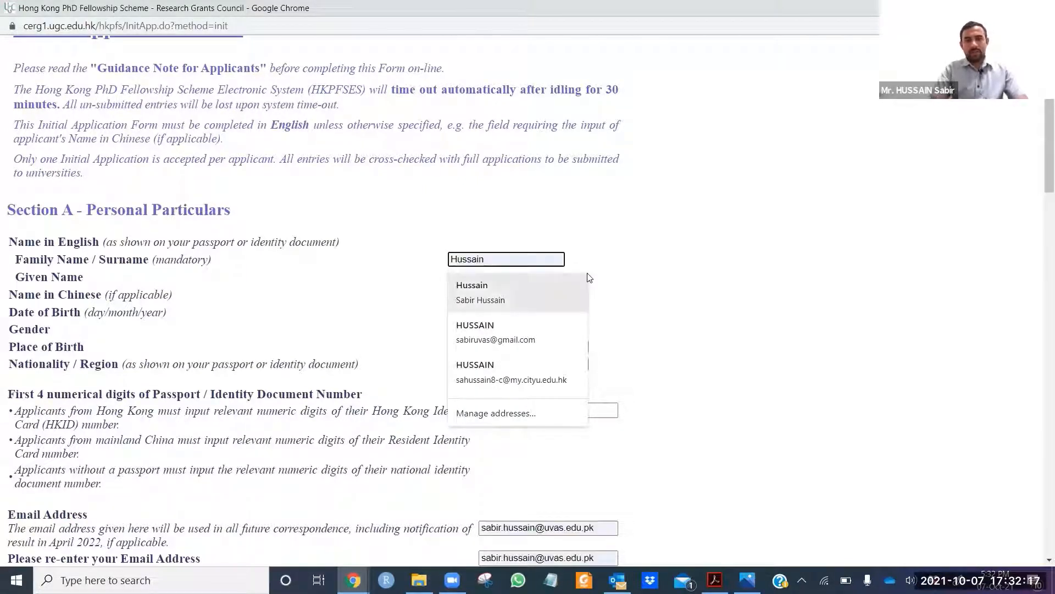
pyautogui.click(661, 276)
# Step: Enter the applicant's given name in the Given Name field
pyautogui.click(493, 277)
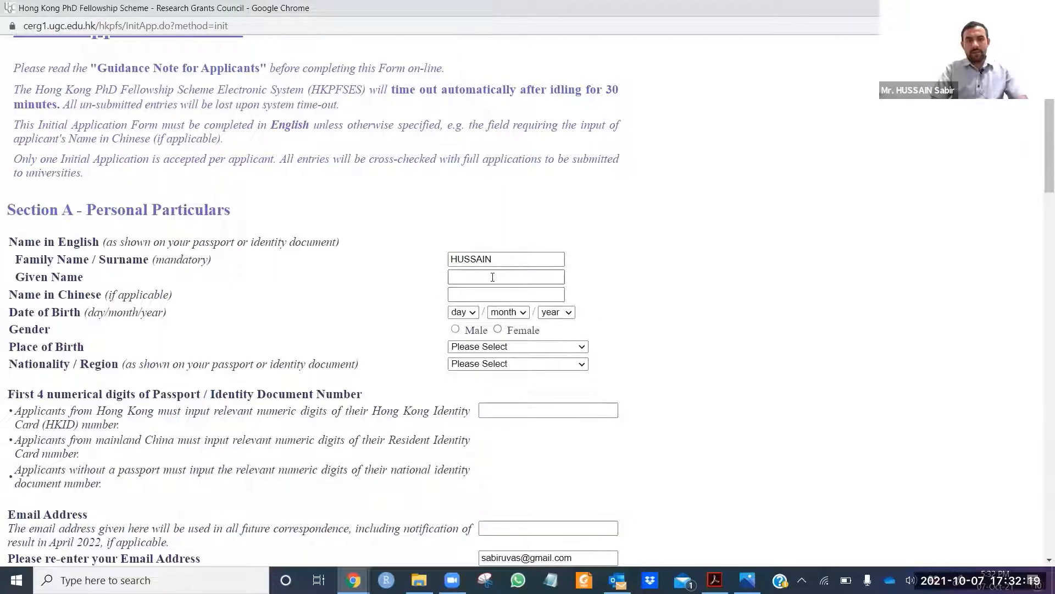
pyautogui.click(489, 277)
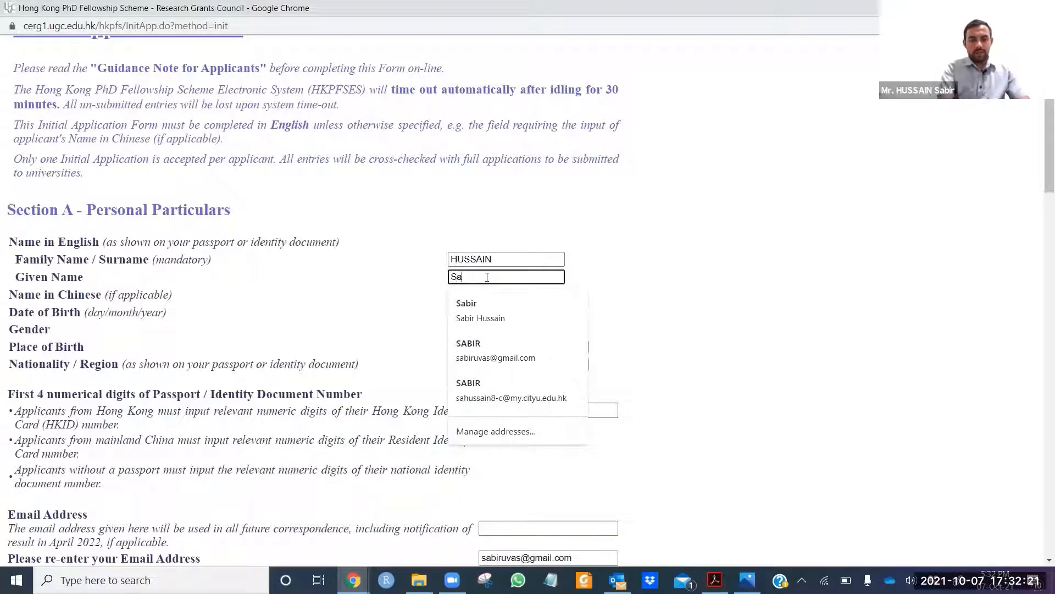
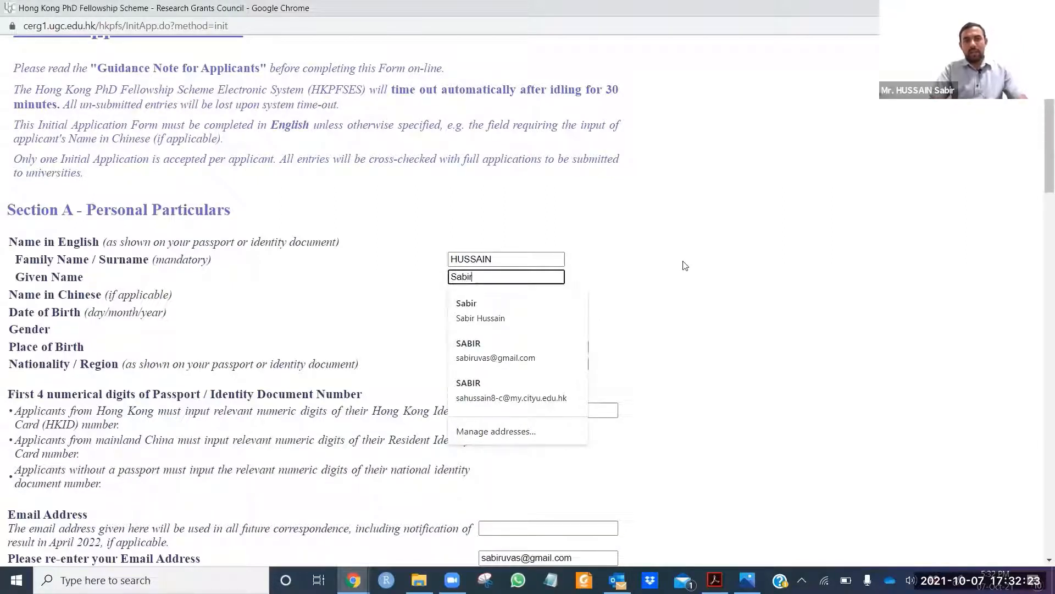
pyautogui.click(311, 336)
pyautogui.scroll(-1, 523, 316)
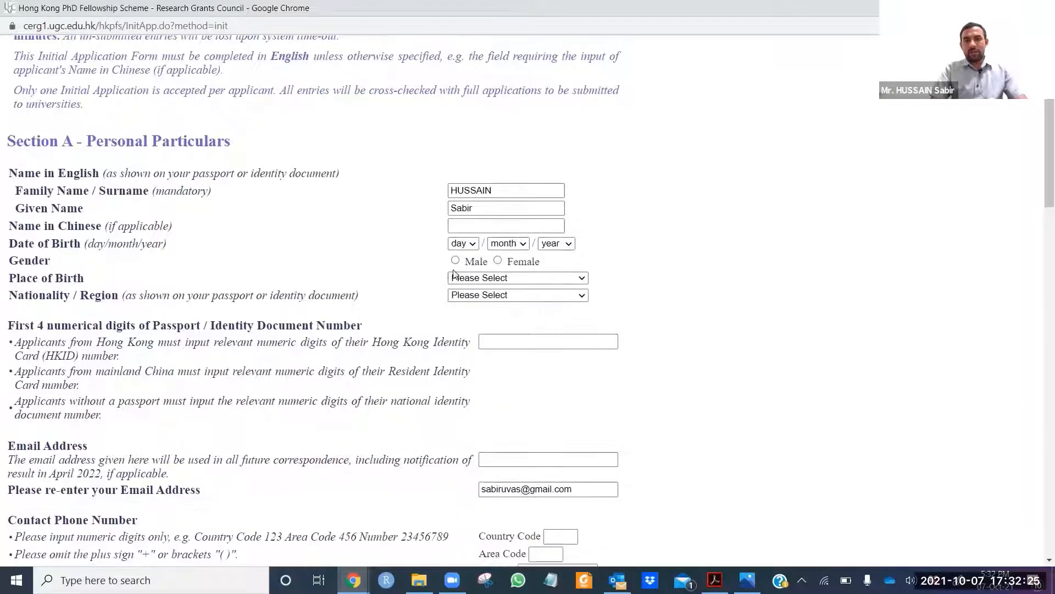
pyautogui.click(471, 245)
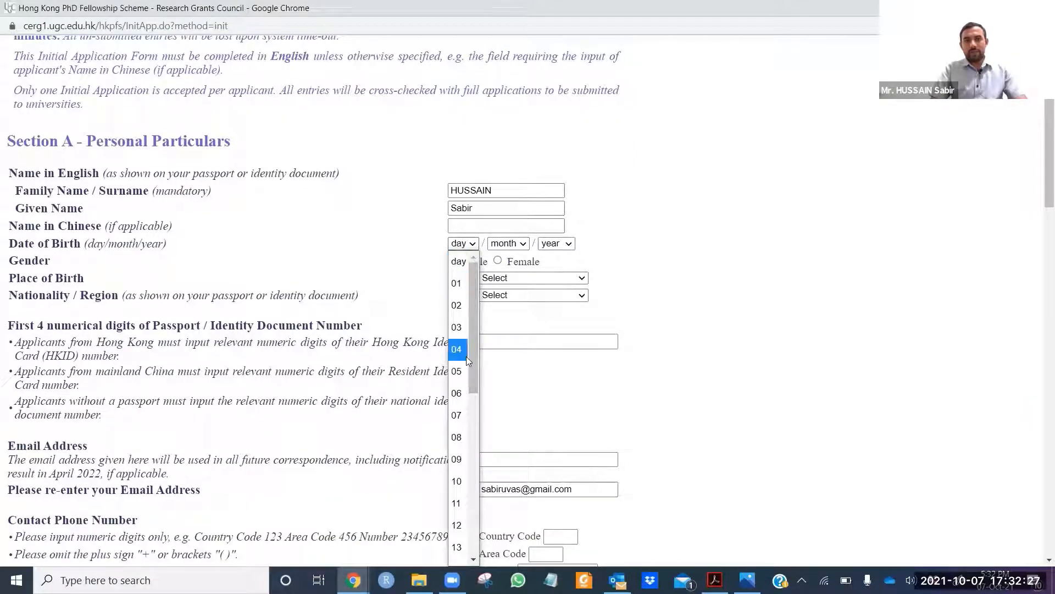
pyautogui.click(486, 296)
pyautogui.click(520, 244)
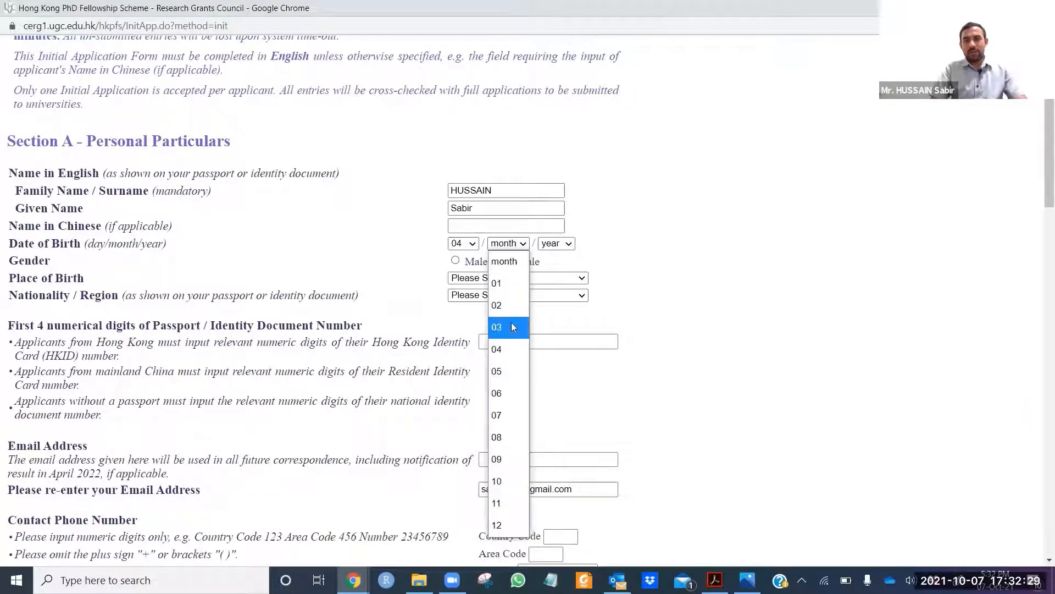
pyautogui.click(511, 328)
pyautogui.click(567, 244)
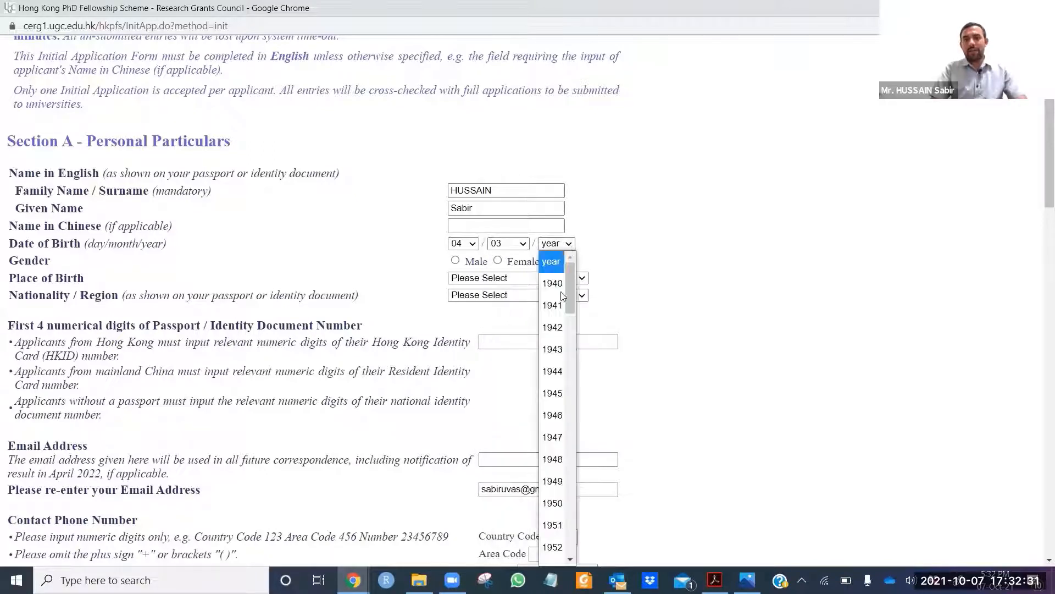
pyautogui.scroll(-5, 556, 448)
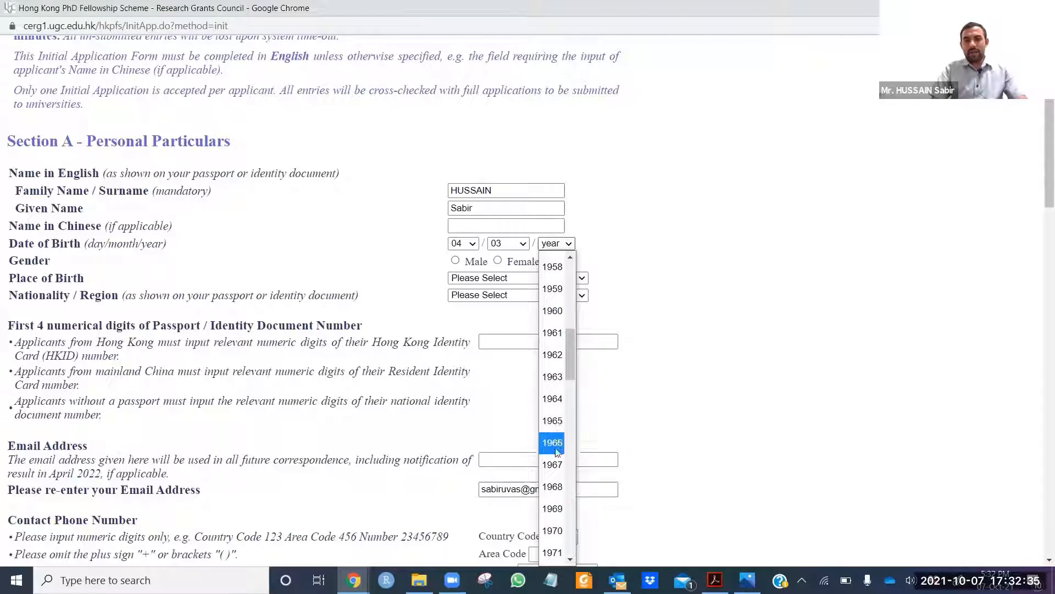
pyautogui.scroll(-3, 557, 451)
pyautogui.scroll(-8, 556, 451)
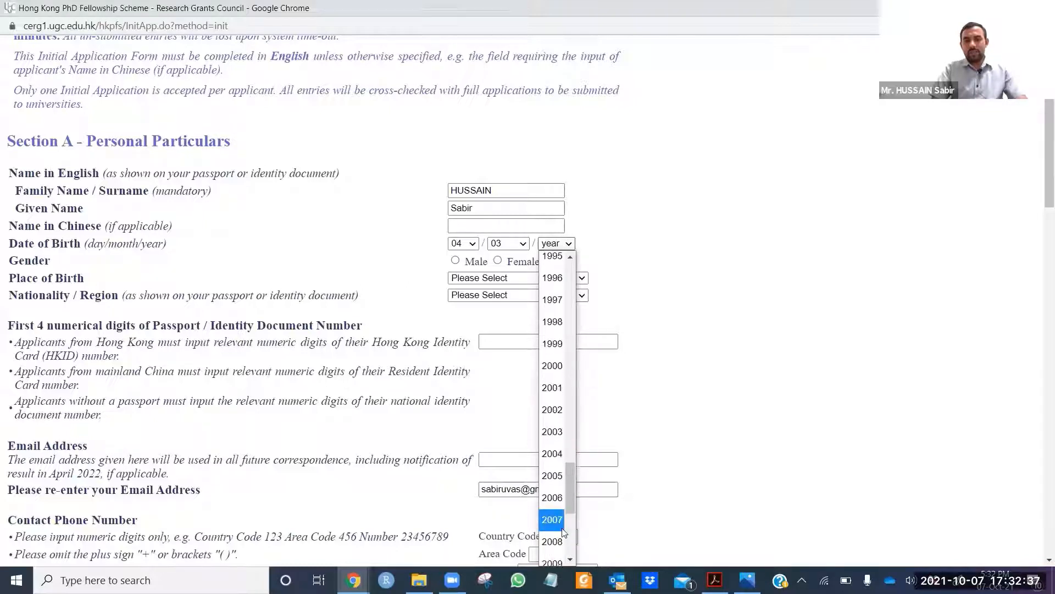
pyautogui.click(553, 262)
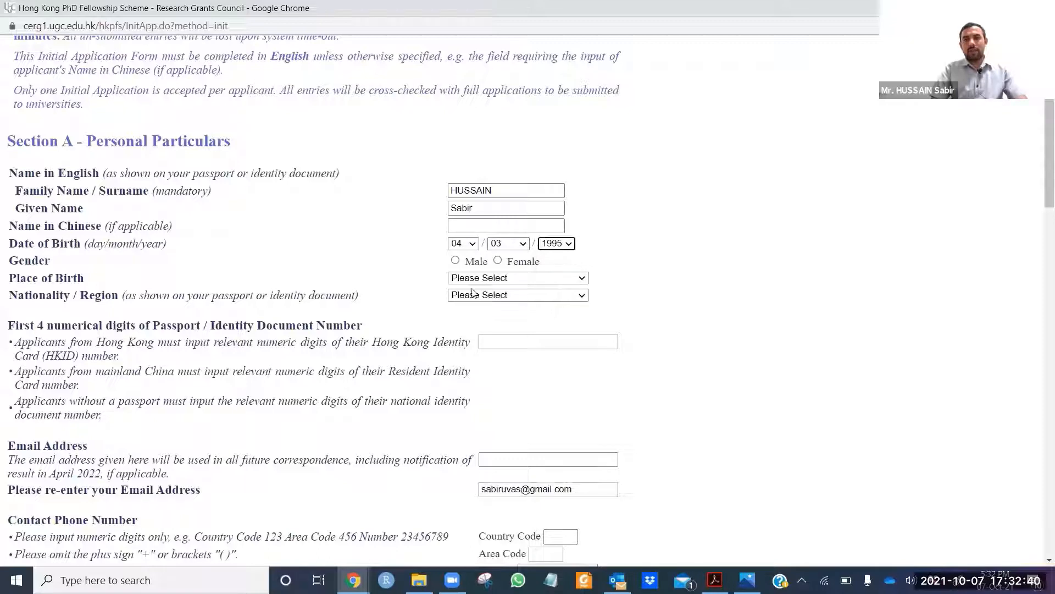
pyautogui.click(455, 261)
# Step: Choose Pakistan for both Place of Birth and Nationality / Region
pyautogui.click(558, 278)
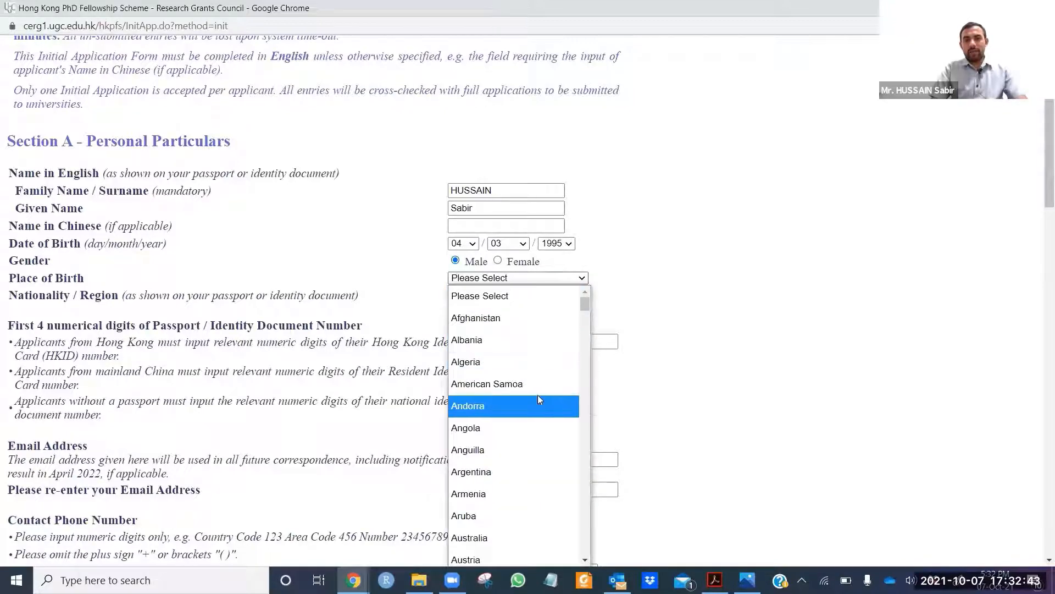
pyautogui.press('p')
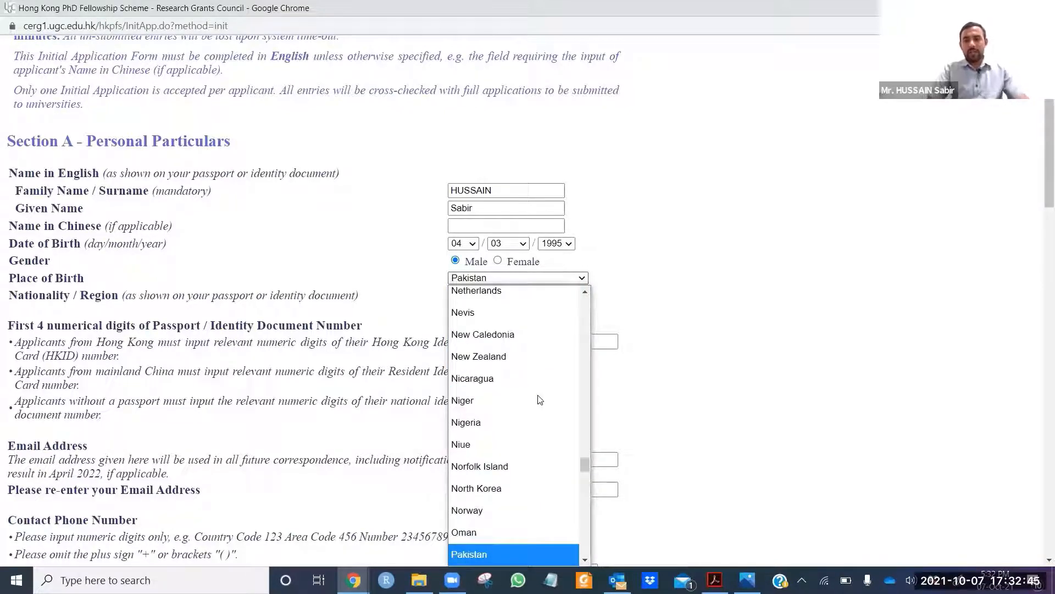
pyautogui.click(527, 554)
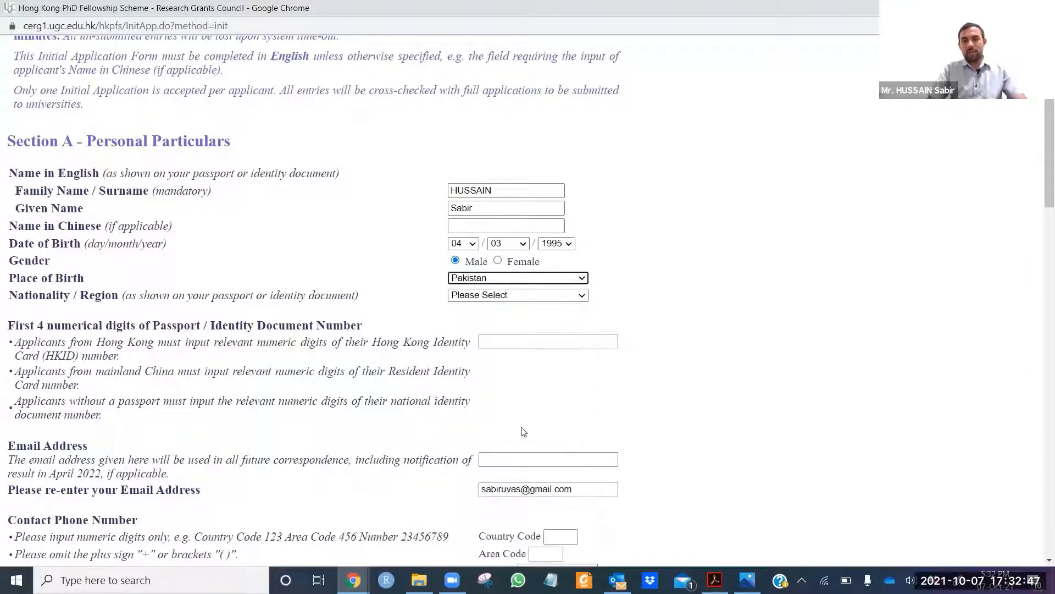
pyautogui.click(580, 296)
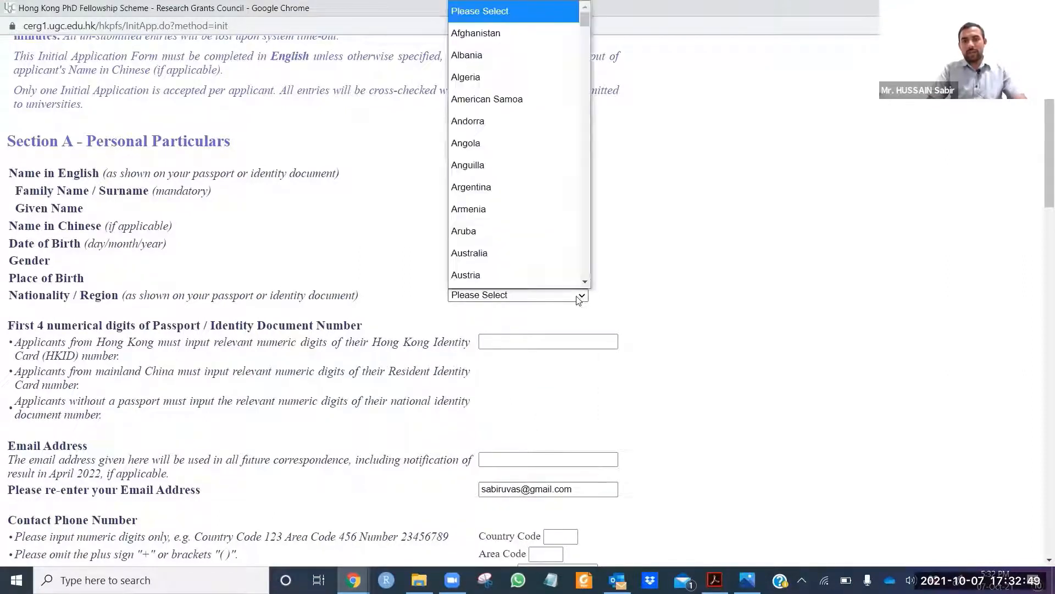
pyautogui.press('p')
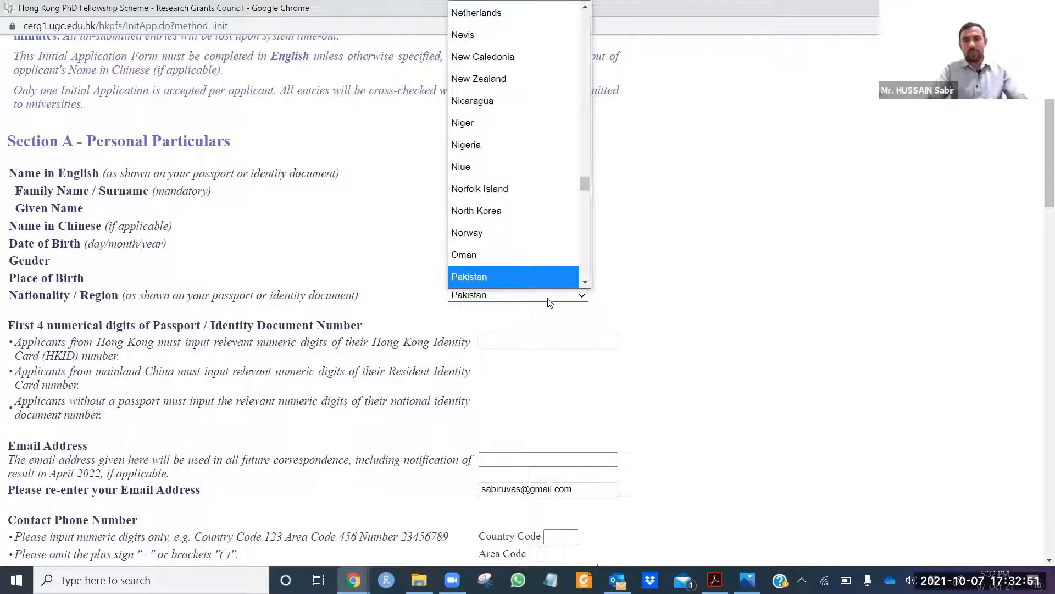
pyautogui.click(546, 286)
# Step: Fill the passport's first four digits from the saved autofill suggestion
pyautogui.scroll(-4, 558, 316)
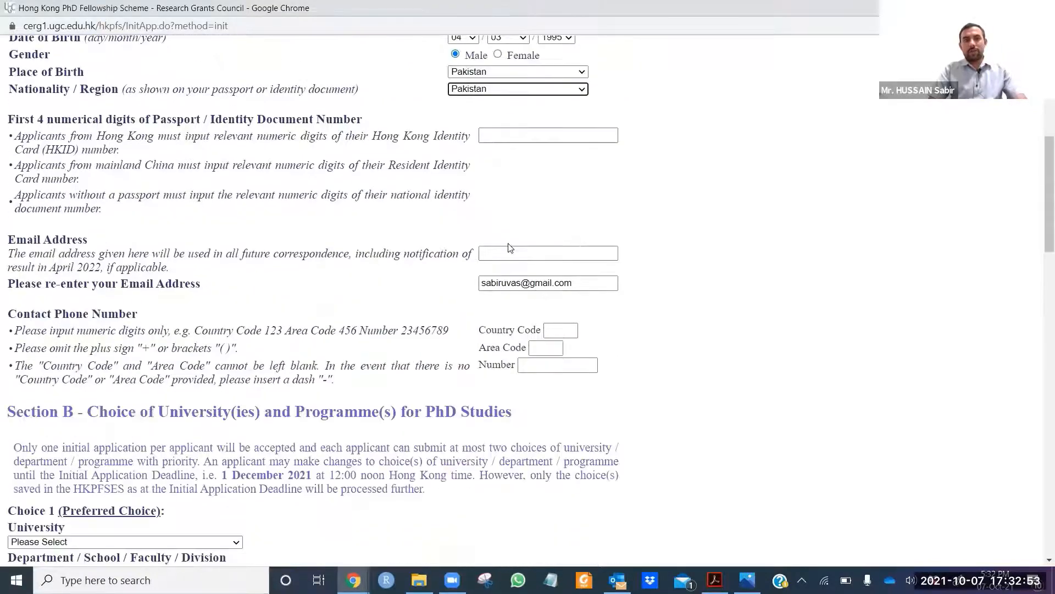
pyautogui.scroll(1, 503, 220)
pyautogui.moveTo(7, 173); pyautogui.dragTo(136, 180)
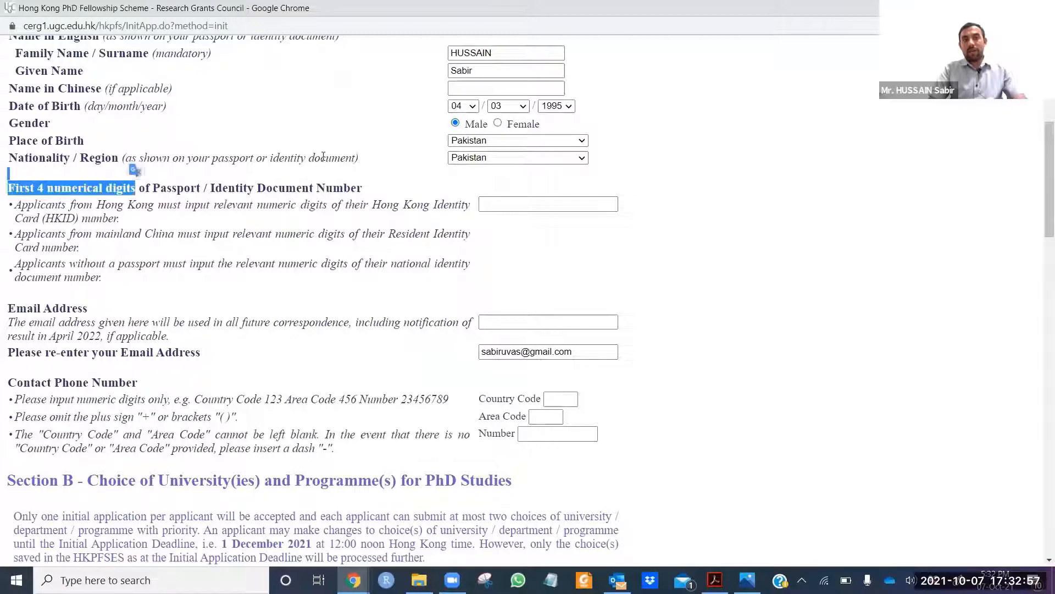
pyautogui.click(513, 206)
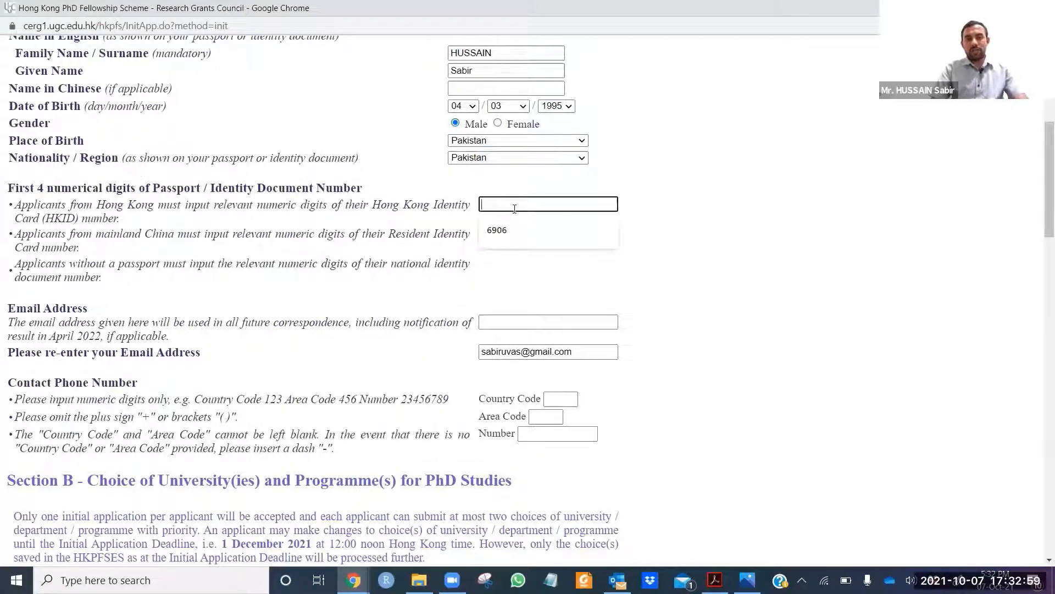
pyautogui.click(522, 225)
# Step: Autofill both e-mail fields and the contact phone number from the saved entry
pyautogui.scroll(-1, 526, 225)
pyautogui.scroll(-1, 527, 225)
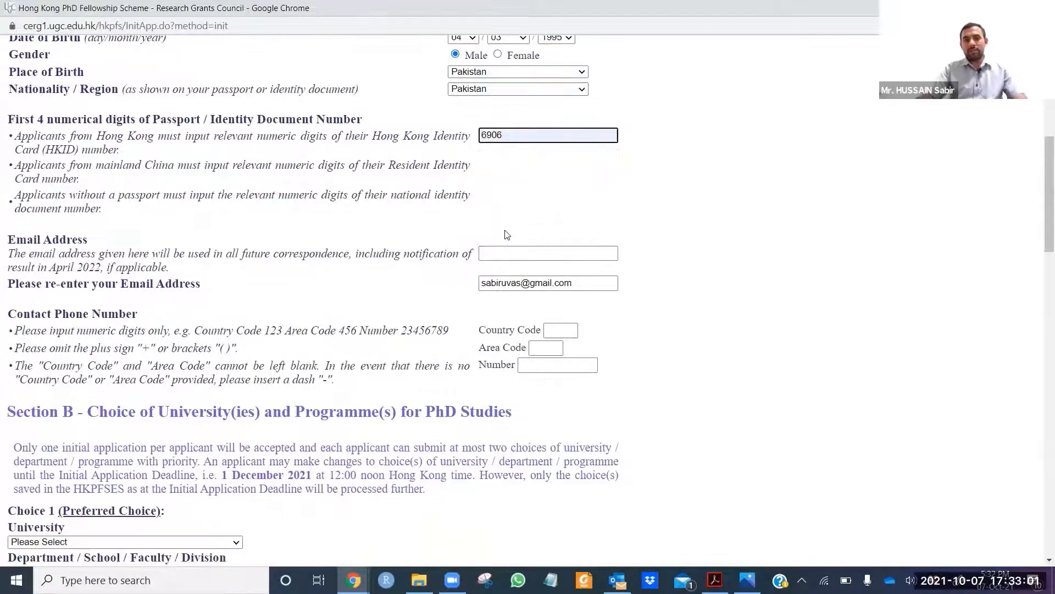
pyautogui.click(559, 256)
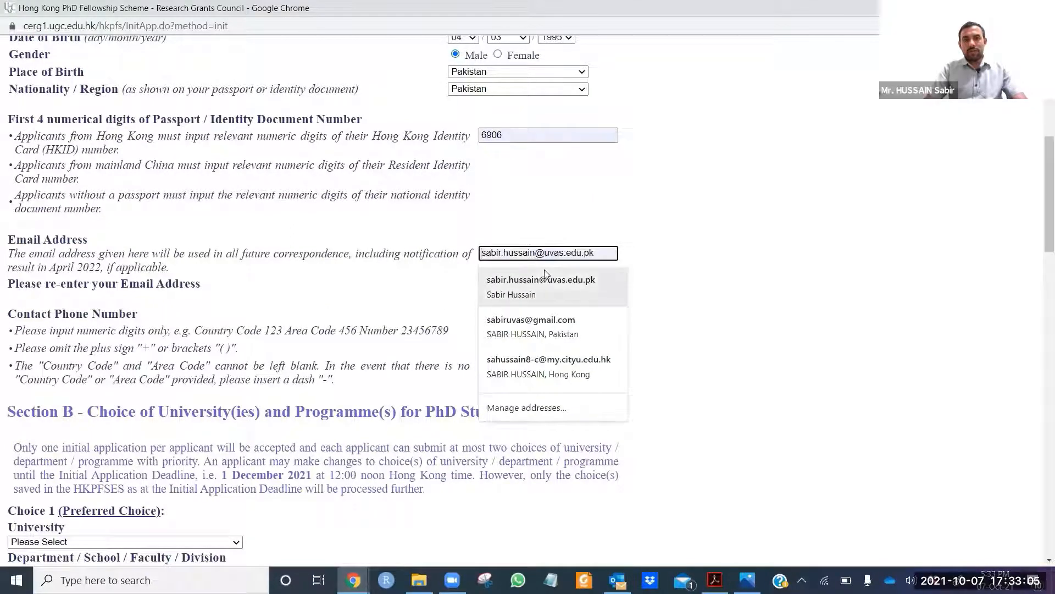
pyautogui.click(545, 274)
pyautogui.scroll(-1, 554, 326)
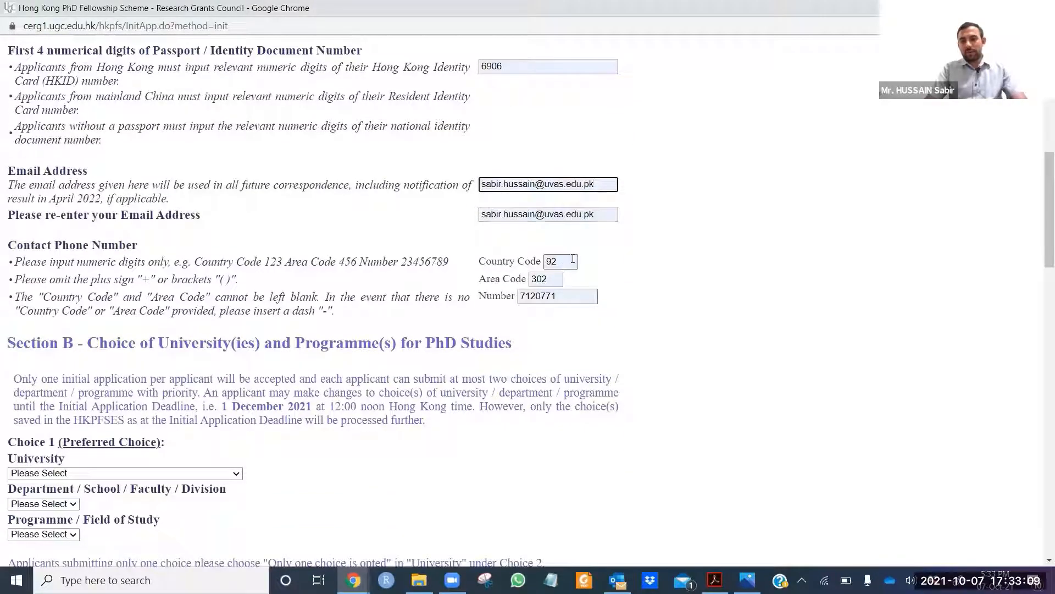
pyautogui.scroll(-2, 589, 286)
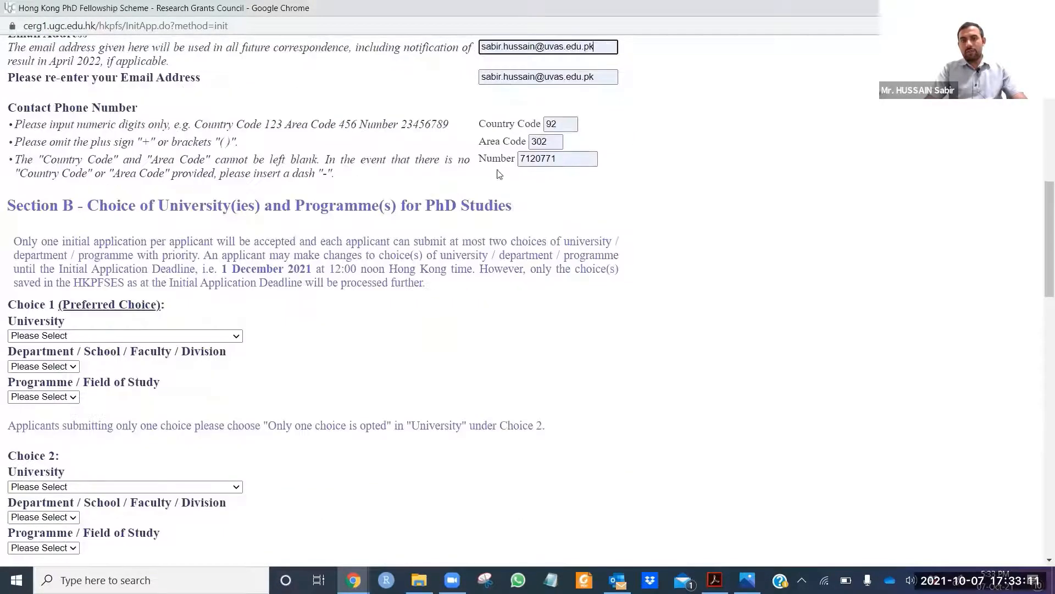
pyautogui.scroll(-2, 548, 189)
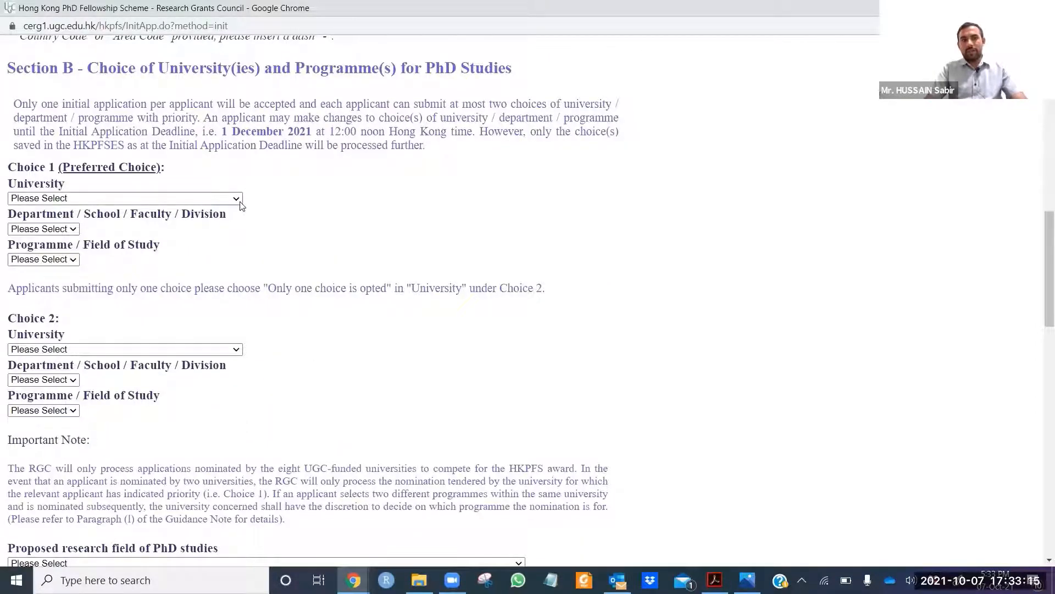
# Step: Choose City University of Hong Kong as the Choice 1 university
pyautogui.click(240, 199)
pyautogui.click(209, 238)
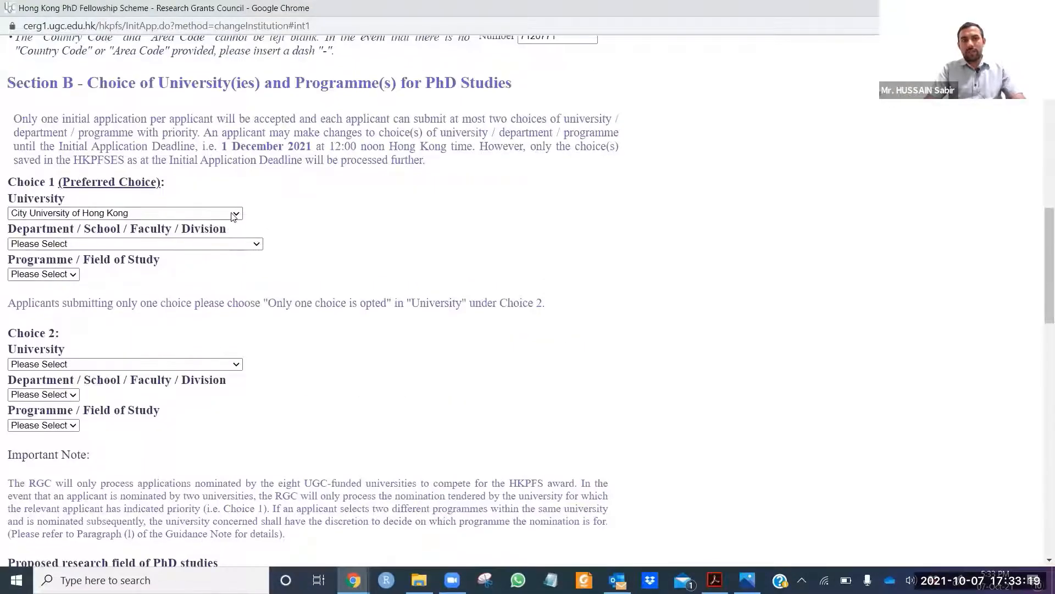
pyautogui.click(235, 214)
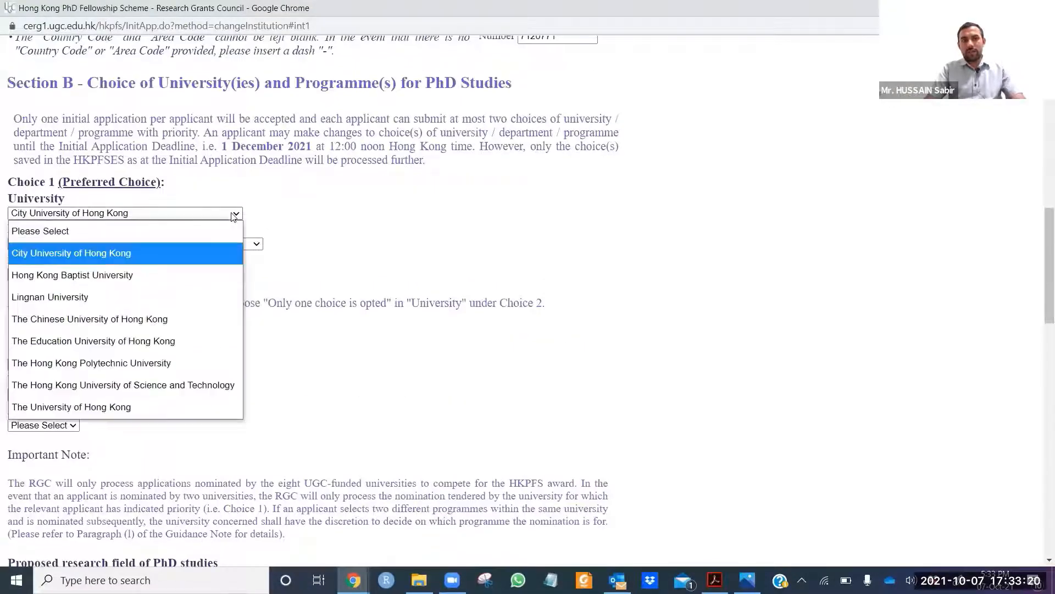
pyautogui.click(285, 216)
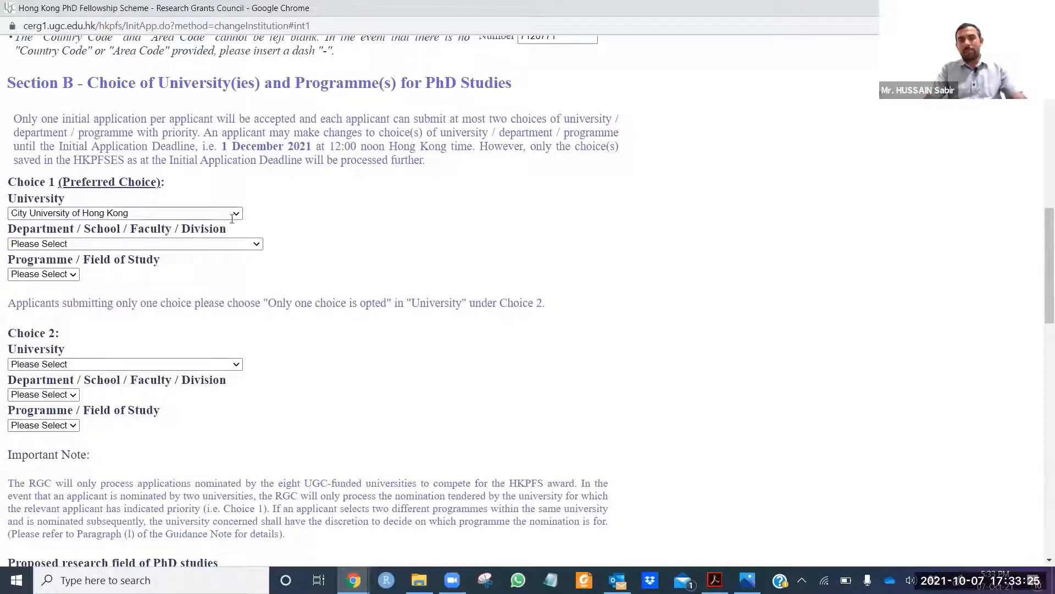
# Step: Select Department of Infectious Diseases and Public Health as the Choice 1 department
pyautogui.click(257, 244)
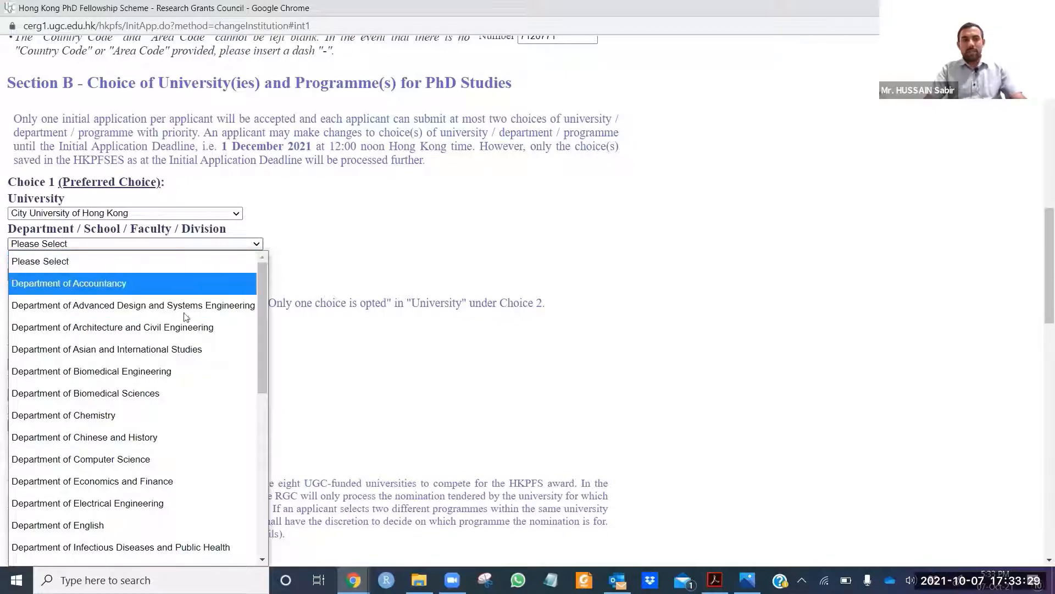
pyautogui.scroll(-4, 204, 466)
pyautogui.scroll(-2, 192, 424)
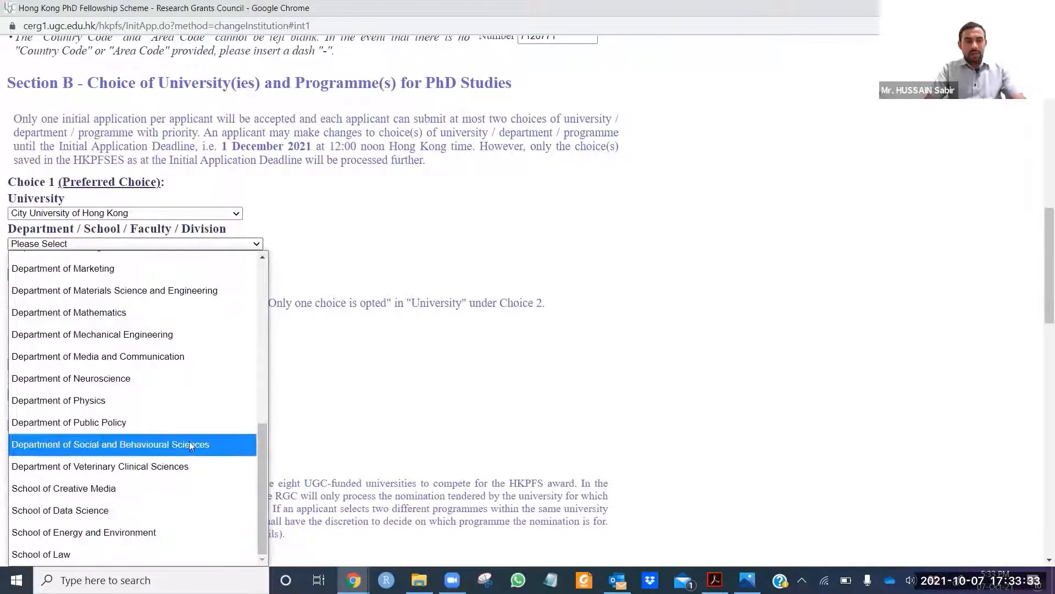
pyautogui.scroll(4, 191, 434)
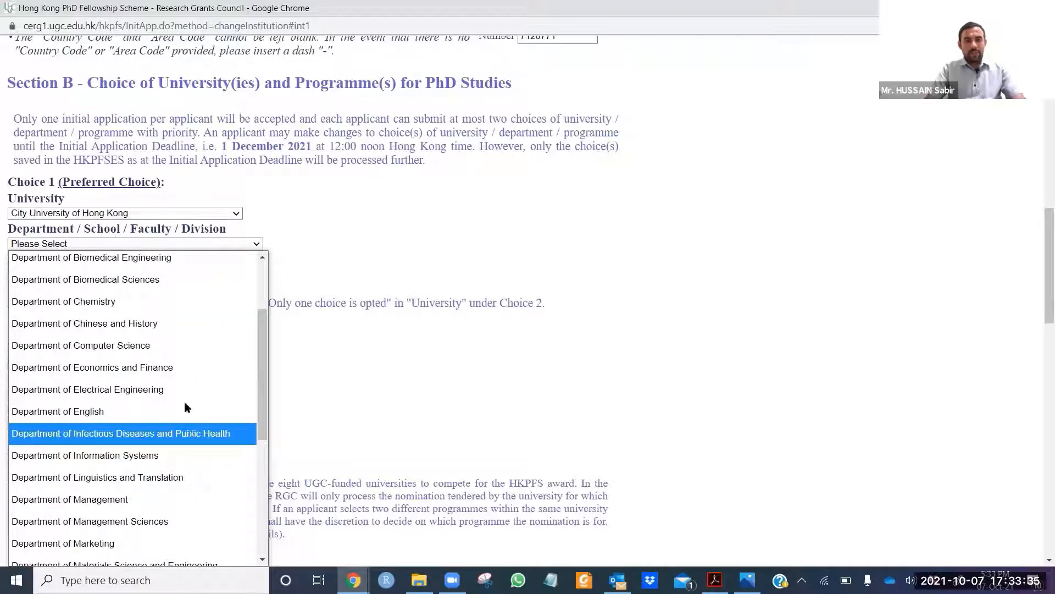
pyautogui.click(189, 433)
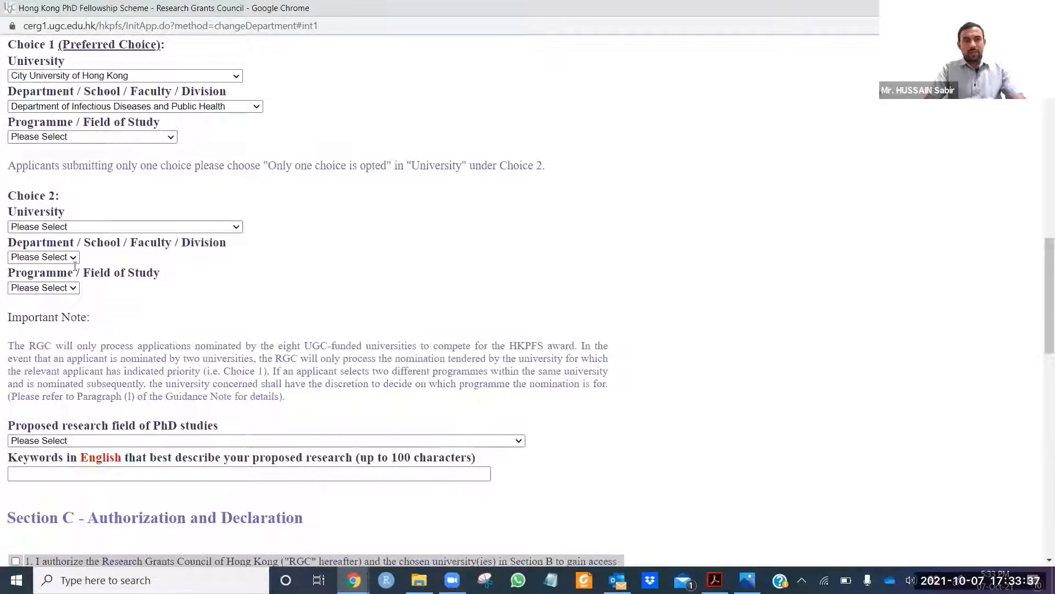
pyautogui.scroll(1, 121, 237)
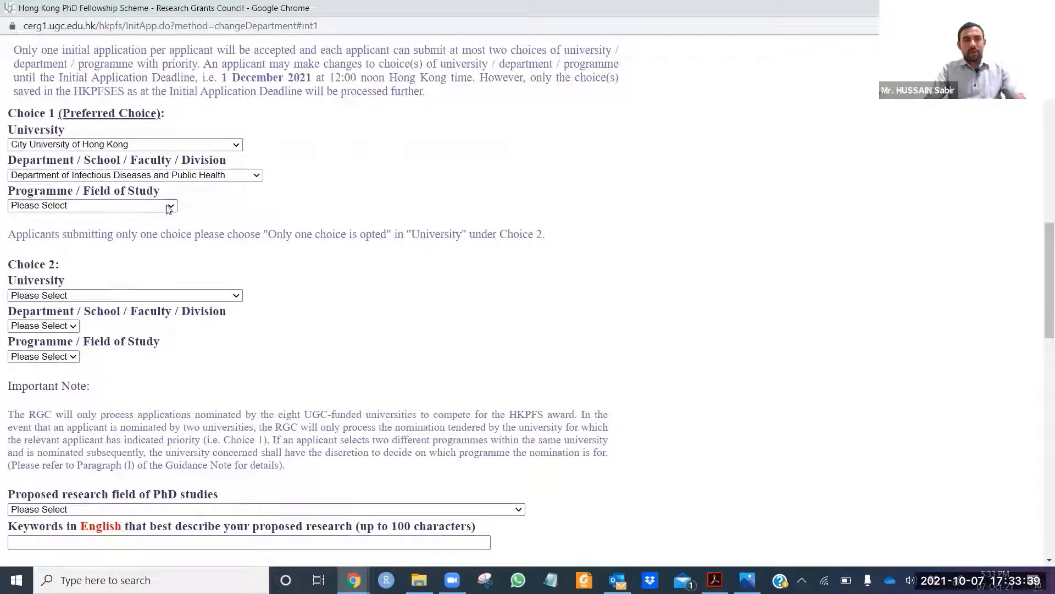
pyautogui.click(169, 208)
# Step: Pick the Infectious Diseases and Public Health programme for Choice 1, leaving Choice 2 unchanged
pyautogui.click(157, 244)
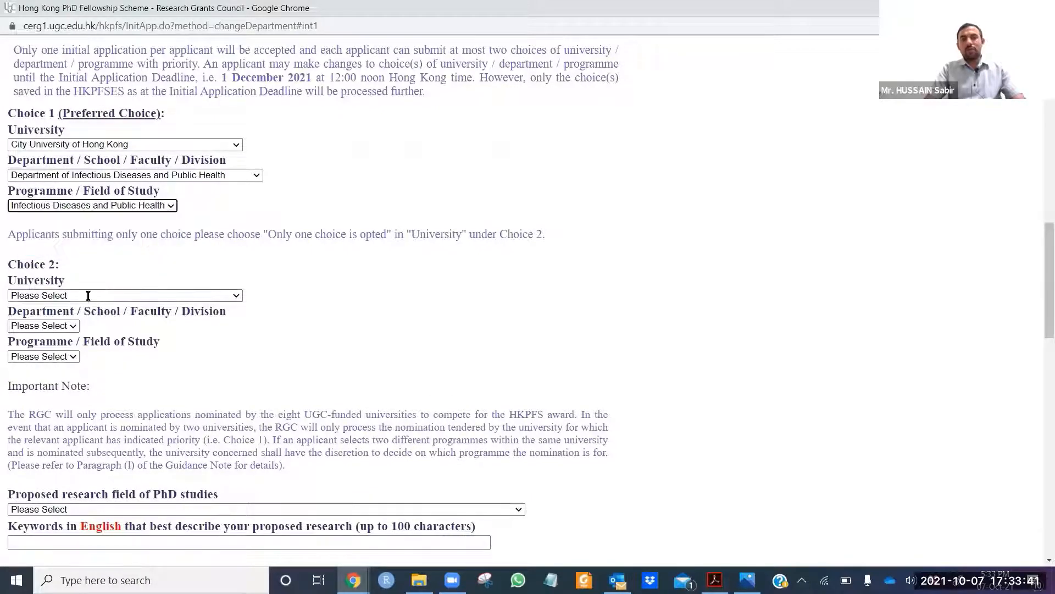
pyautogui.scroll(-1, 152, 258)
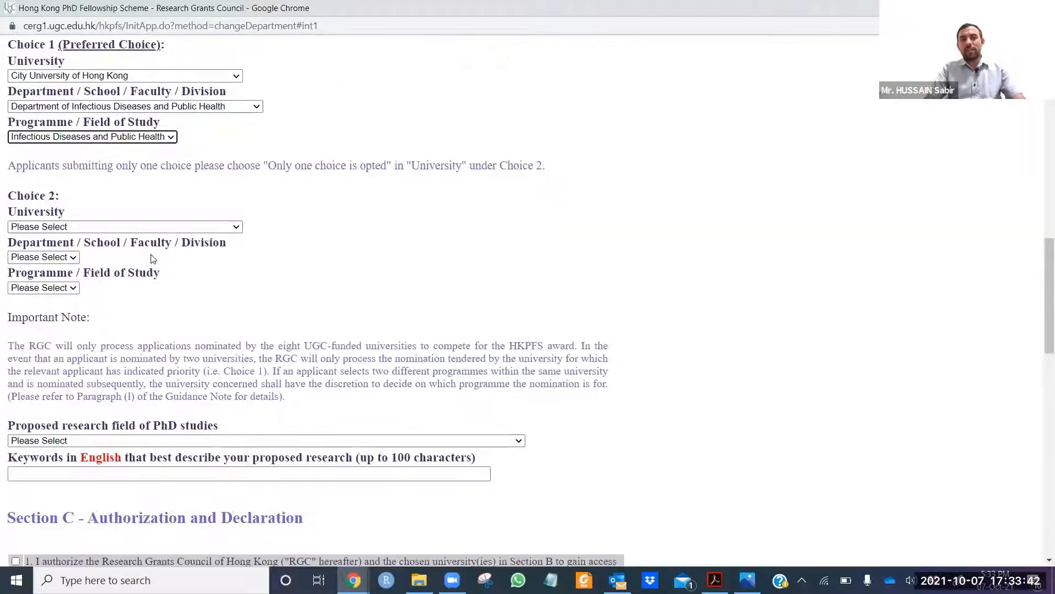
pyautogui.click(236, 228)
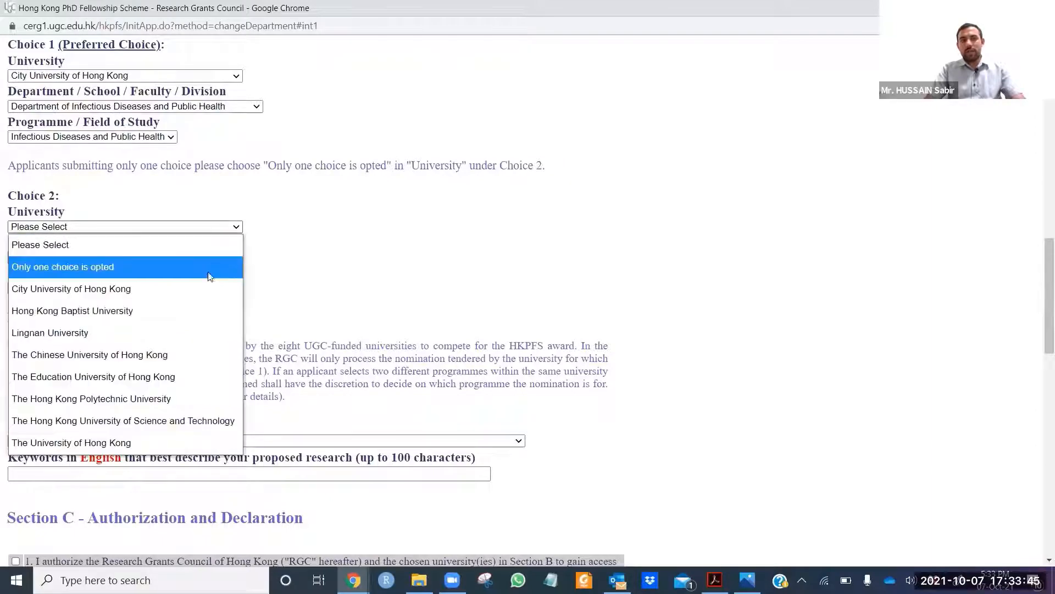
pyautogui.click(505, 216)
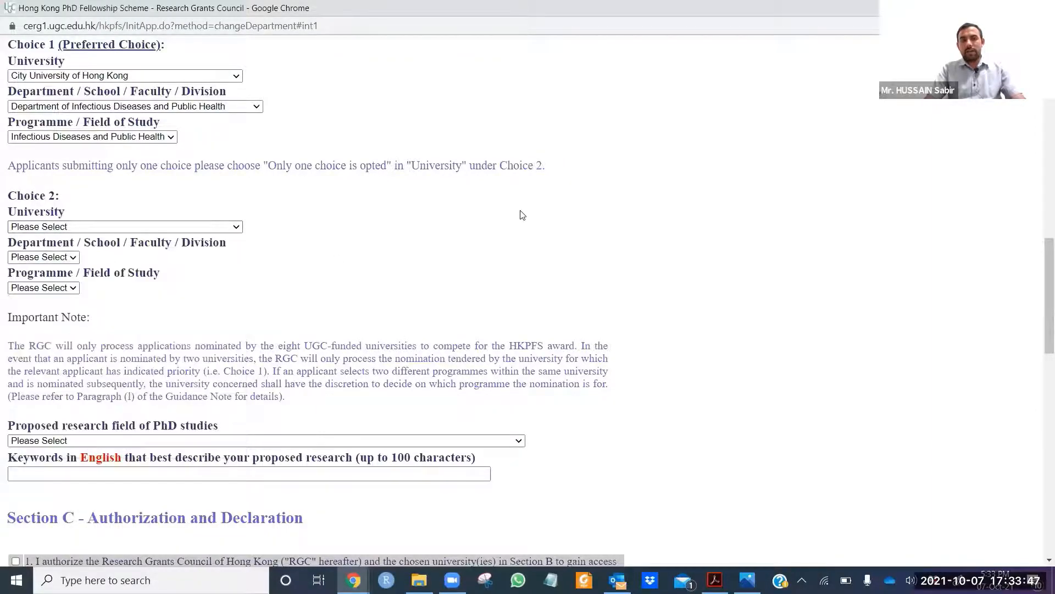
pyautogui.scroll(-1, 525, 257)
pyautogui.scroll(-2, 525, 257)
# Step: Set the proposed research field to Medicine, Dentistry & Health - Pharmacy
pyautogui.click(253, 235)
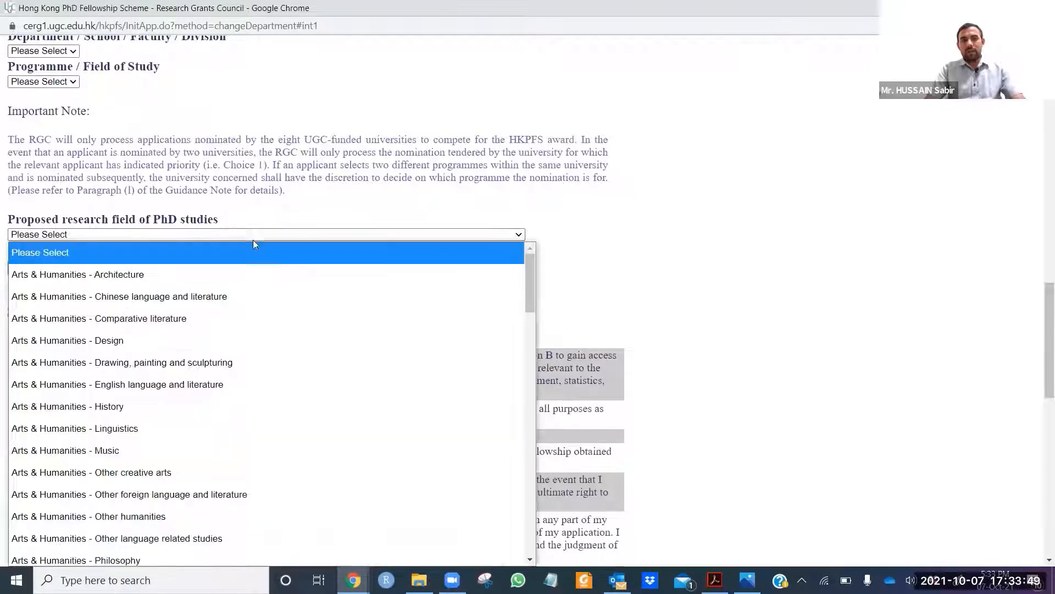
pyautogui.scroll(-5, 261, 462)
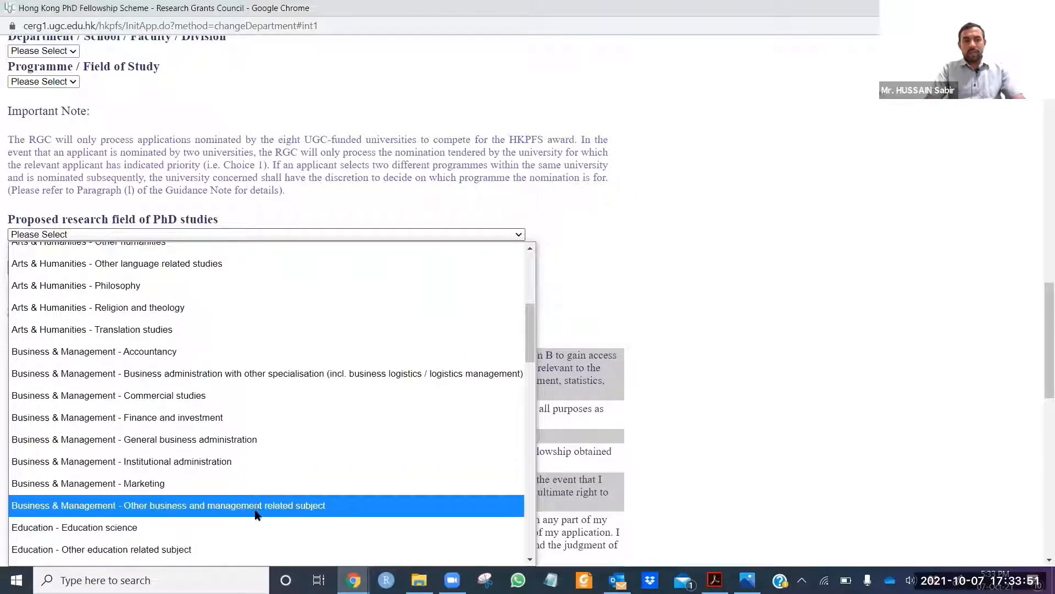
pyautogui.scroll(-10, 255, 527)
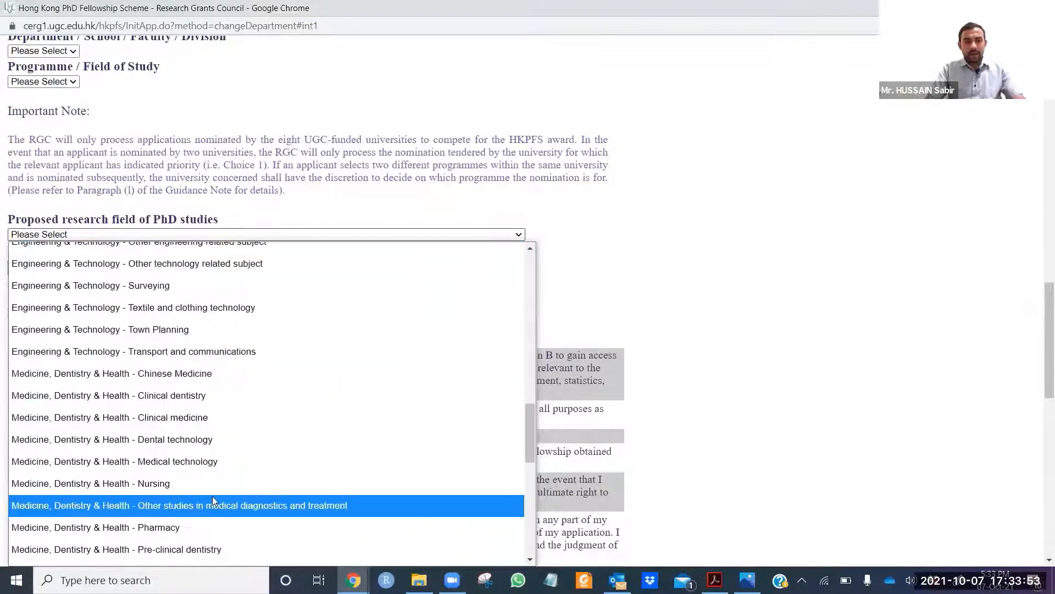
pyautogui.click(206, 527)
# Step: Enter keywords 'equine influenza, Virology, Molecular identification, sequencing' using autofill suggestions
pyautogui.click(143, 267)
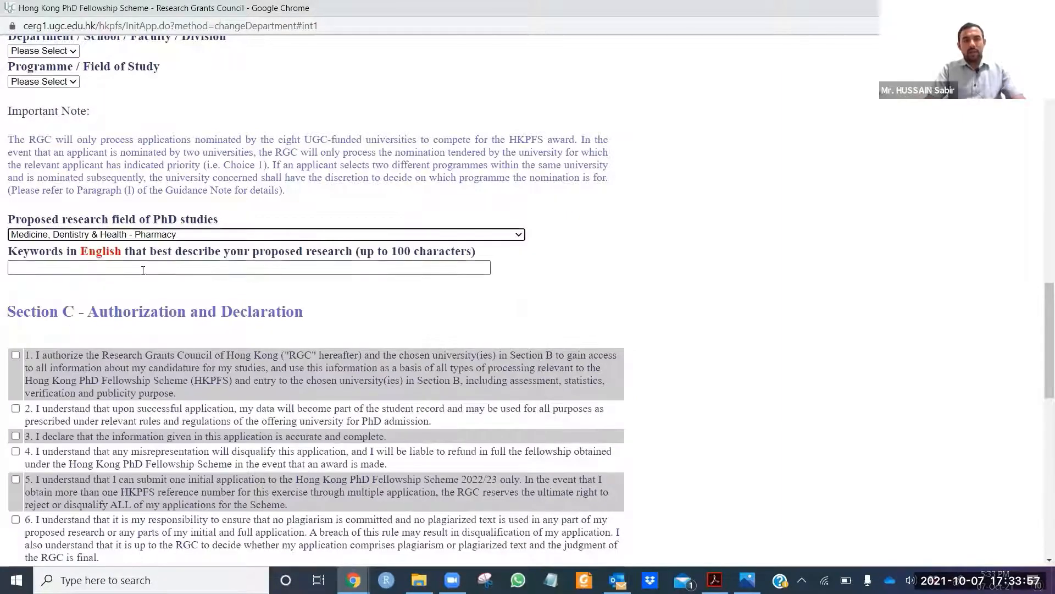
pyautogui.click(211, 257)
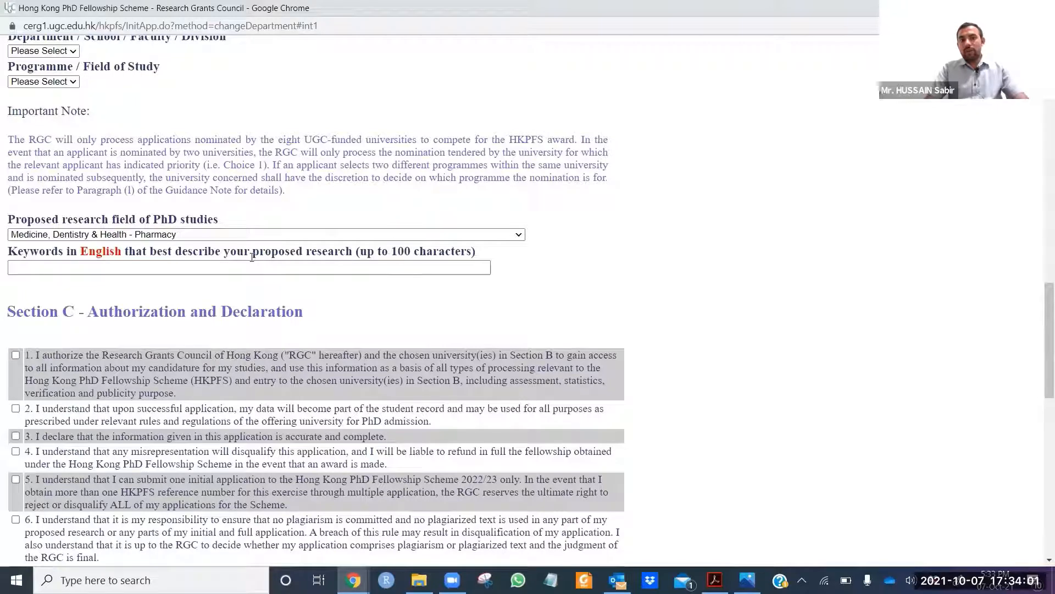
pyautogui.click(333, 266)
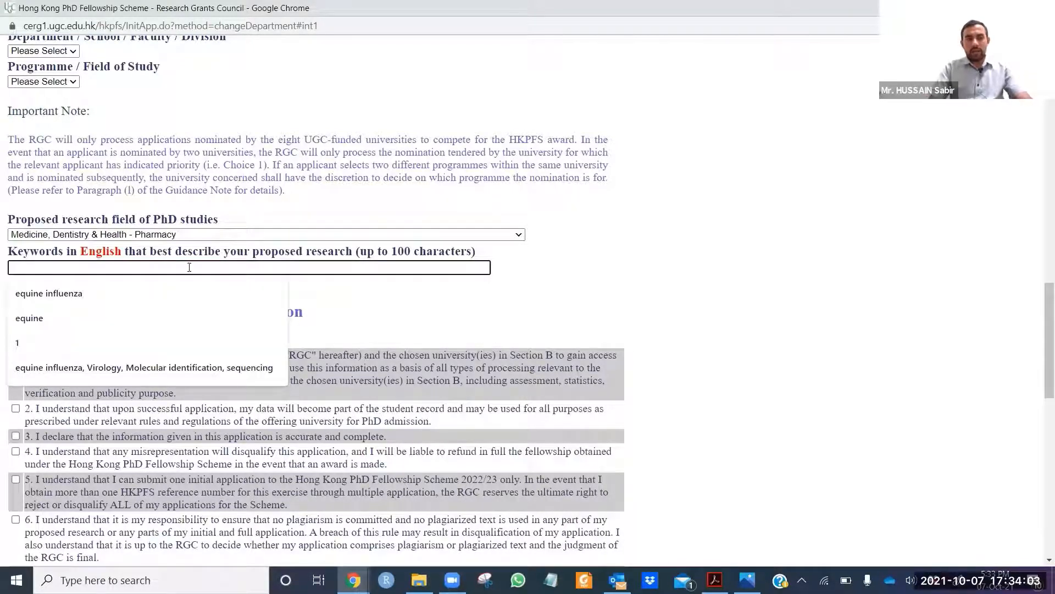
pyautogui.click(166, 285)
pyautogui.write(',')
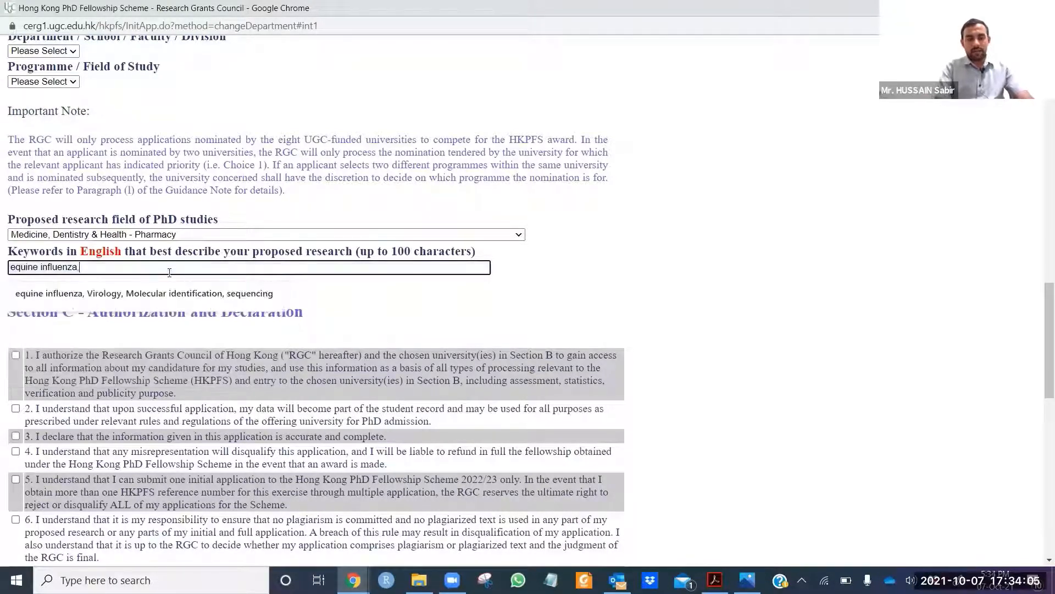
pyautogui.write(' viroli')
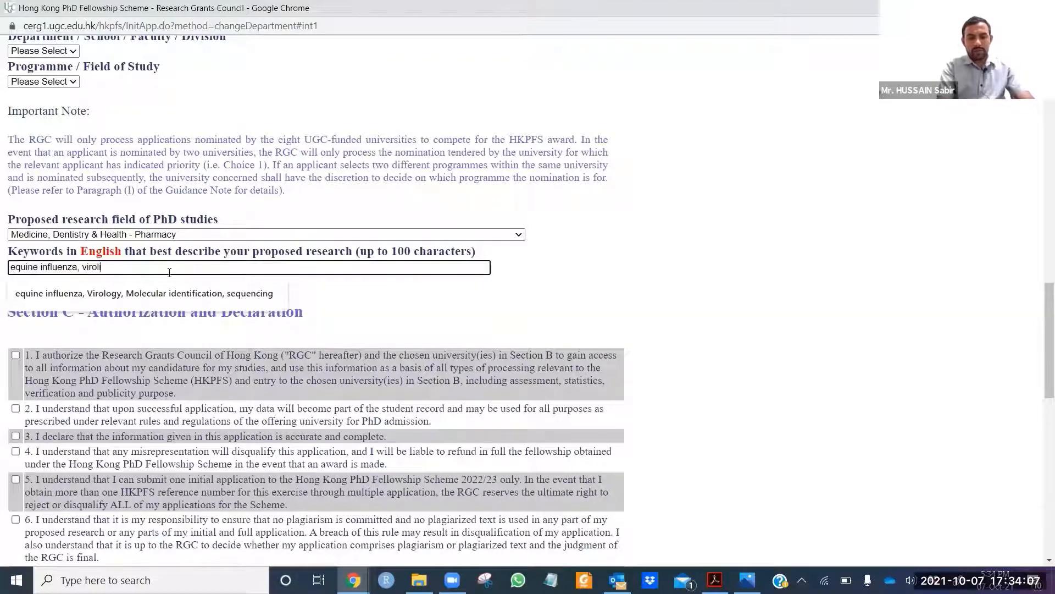
pyautogui.press('BackSpace')
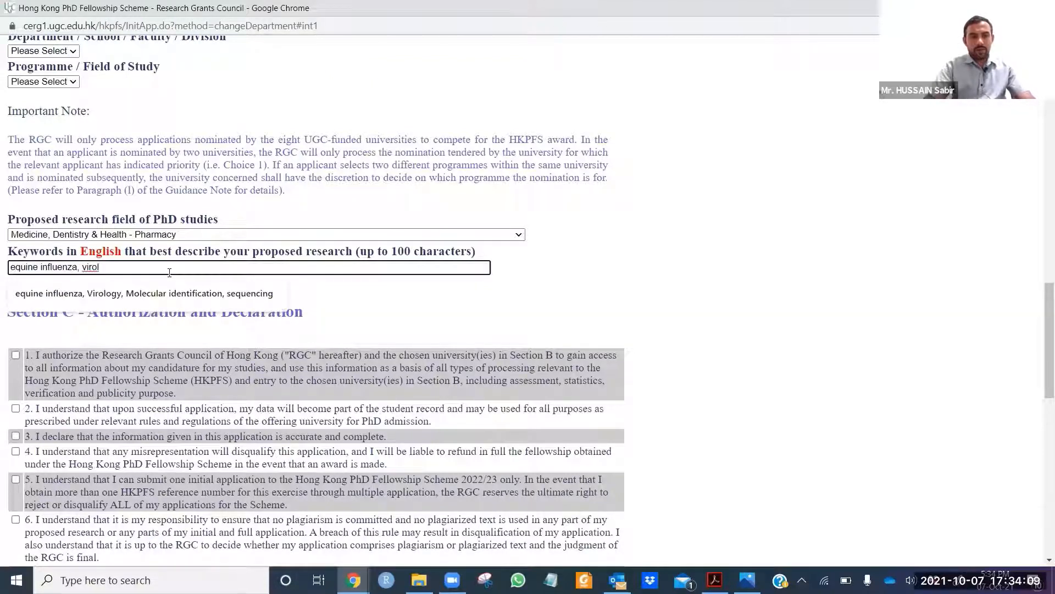
pyautogui.click(192, 294)
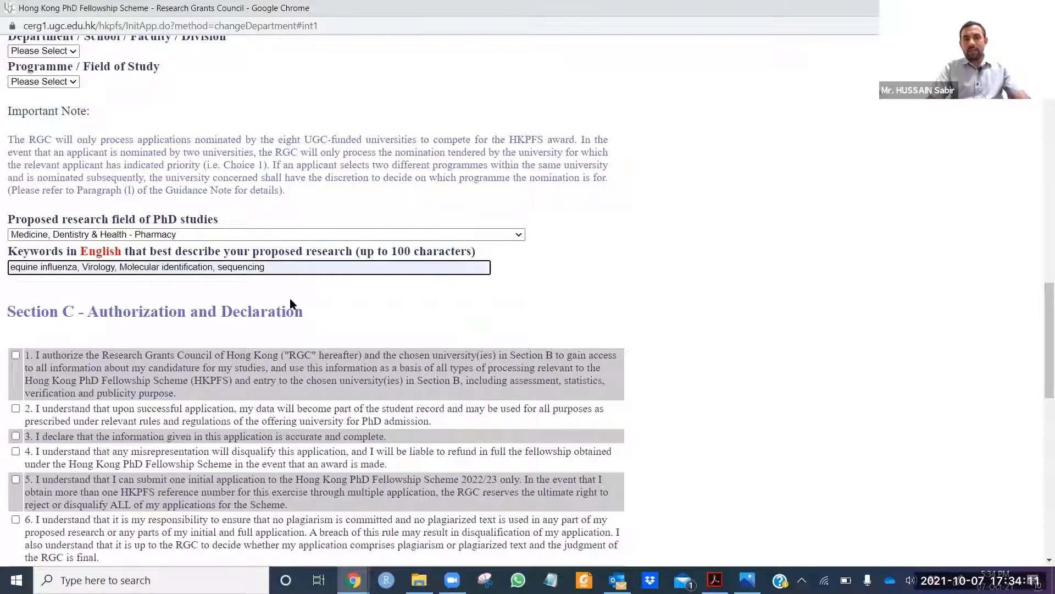
pyautogui.scroll(-2, 295, 307)
# Step: Tick the declaration checkboxes to accept all eight declarations
pyautogui.click(15, 217)
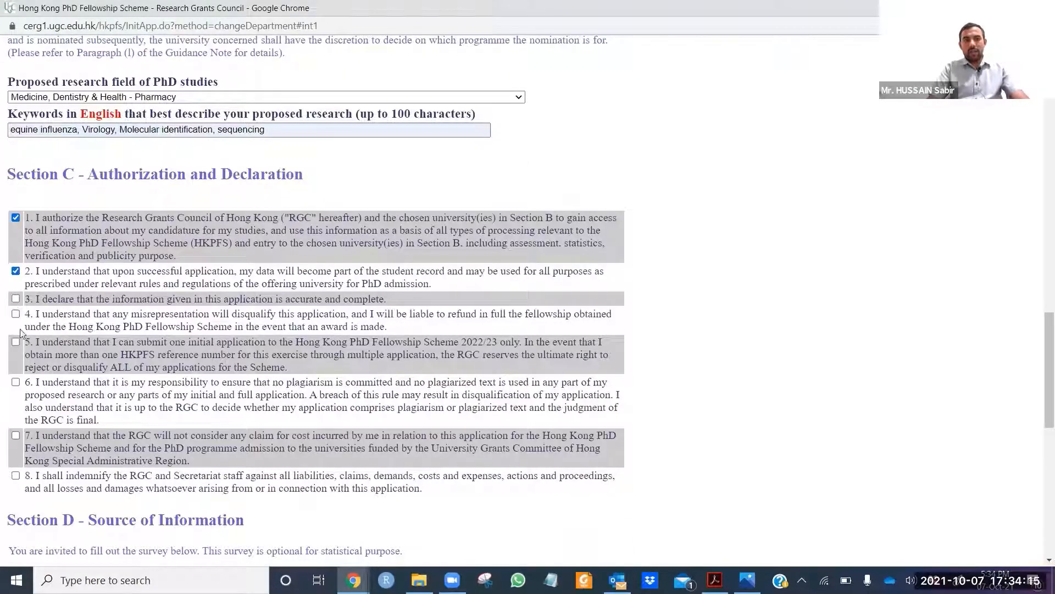
pyautogui.click(15, 298)
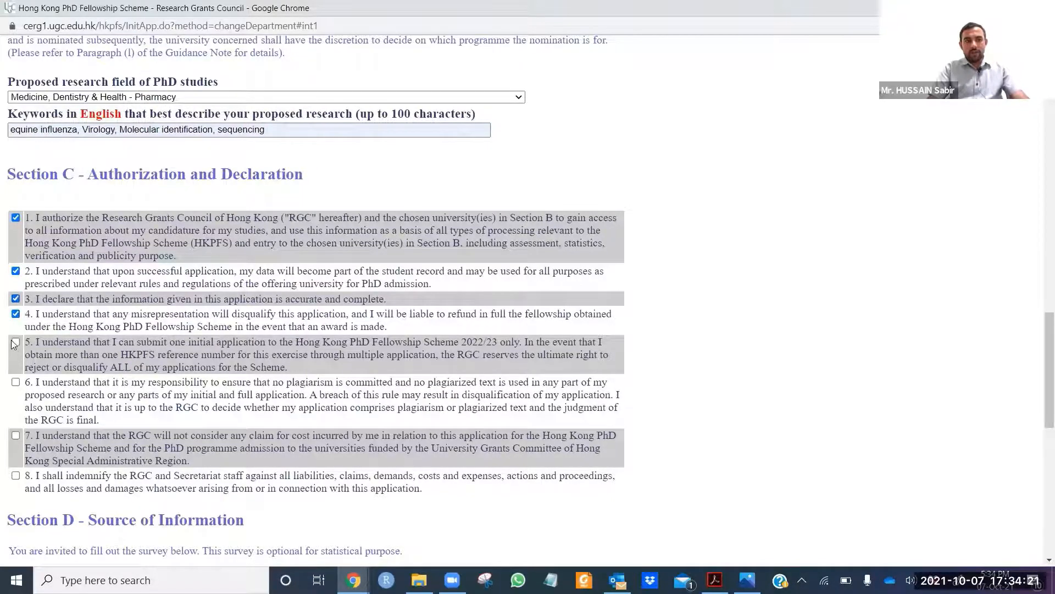
pyautogui.click(16, 342)
pyautogui.click(16, 383)
pyautogui.scroll(-2, 16, 441)
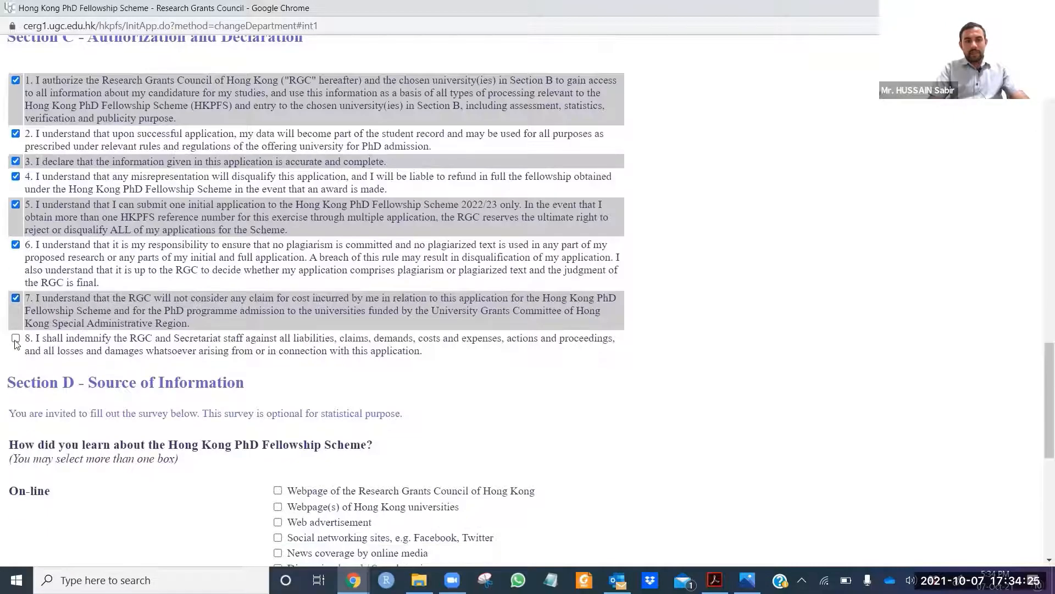
pyautogui.click(16, 339)
pyautogui.scroll(-5, 170, 335)
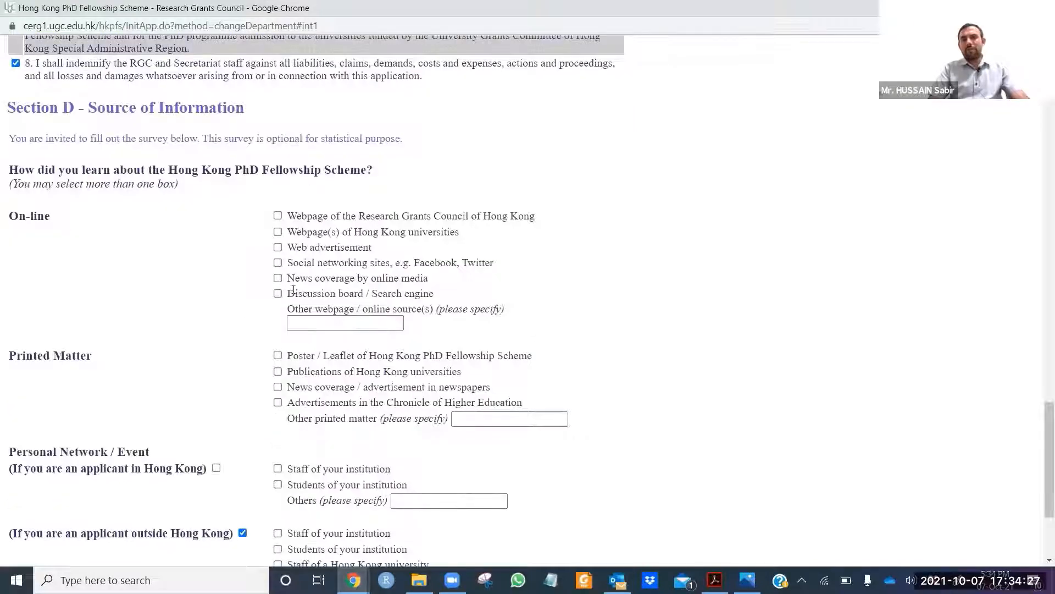
# Step: Mark Web advertisement, online news, Chronicle ads and Hong Kong university students as sources, then submit
pyautogui.click(279, 248)
pyautogui.click(278, 279)
pyautogui.scroll(-3, 278, 281)
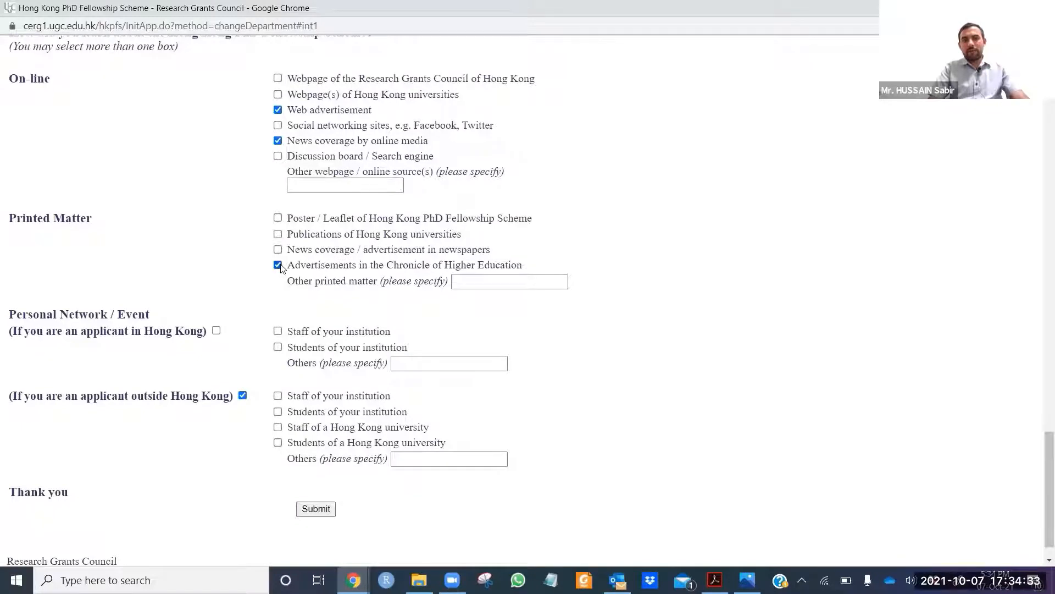
pyautogui.scroll(-1, 316, 322)
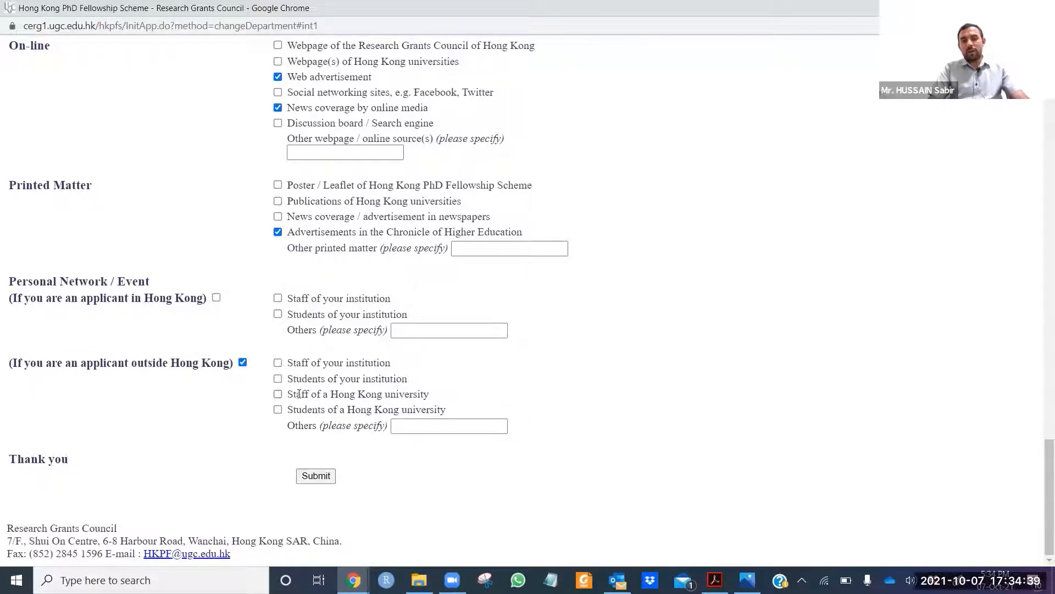
pyautogui.click(278, 410)
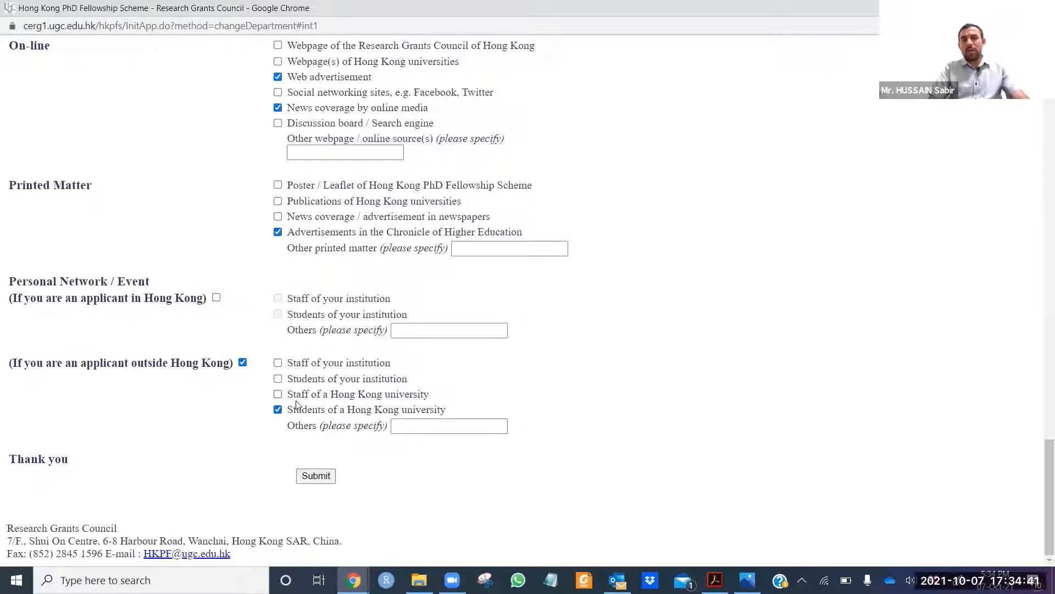
pyautogui.click(399, 432)
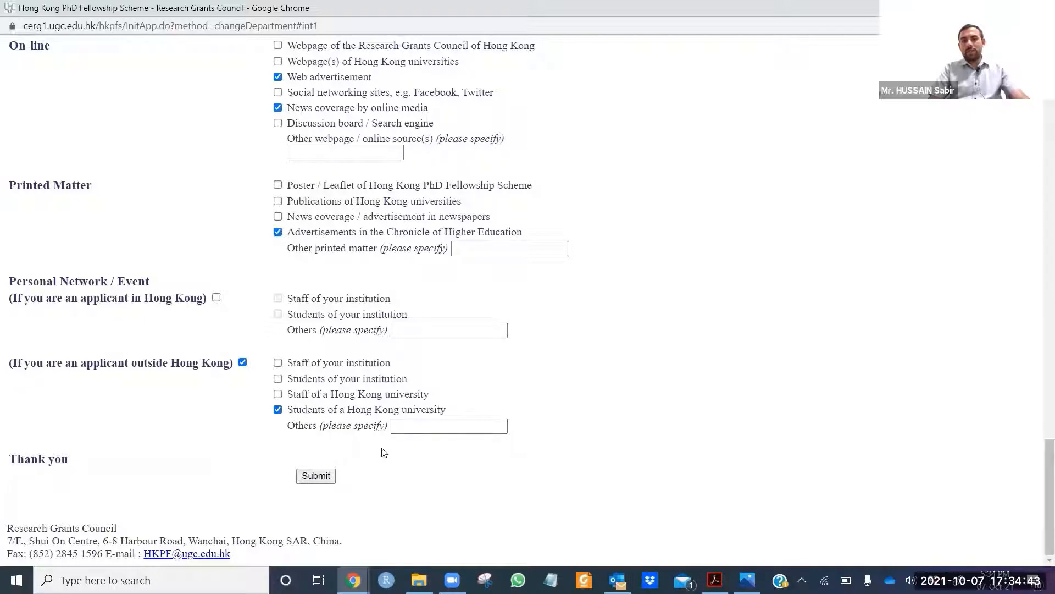
pyautogui.click(321, 476)
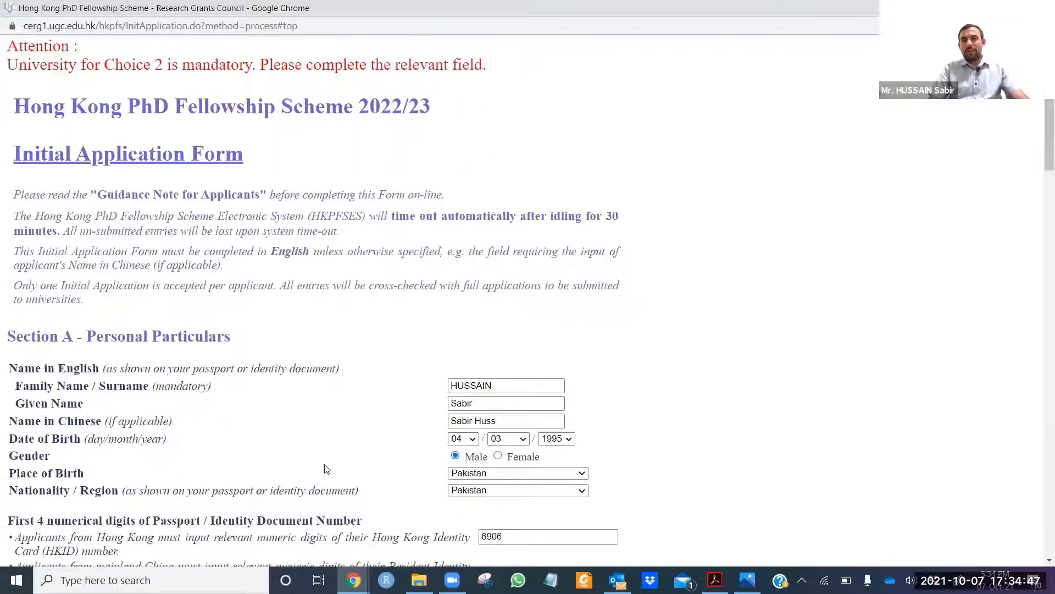
# Step: Set the Choice 2 university to Hong Kong Baptist University
pyautogui.scroll(-1, 346, 245)
pyautogui.scroll(-2, 346, 245)
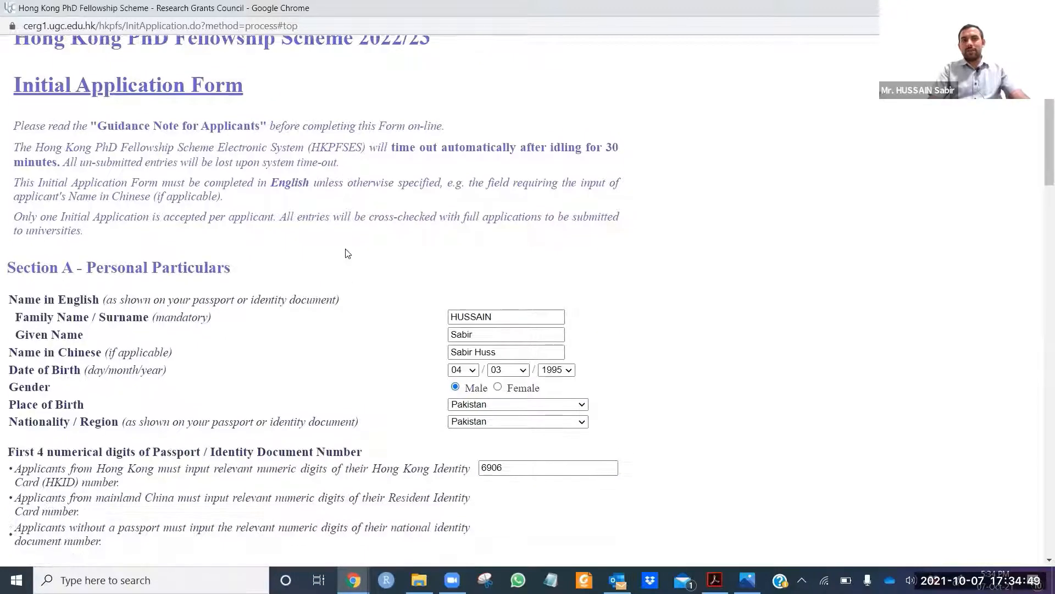
pyautogui.scroll(3, 345, 251)
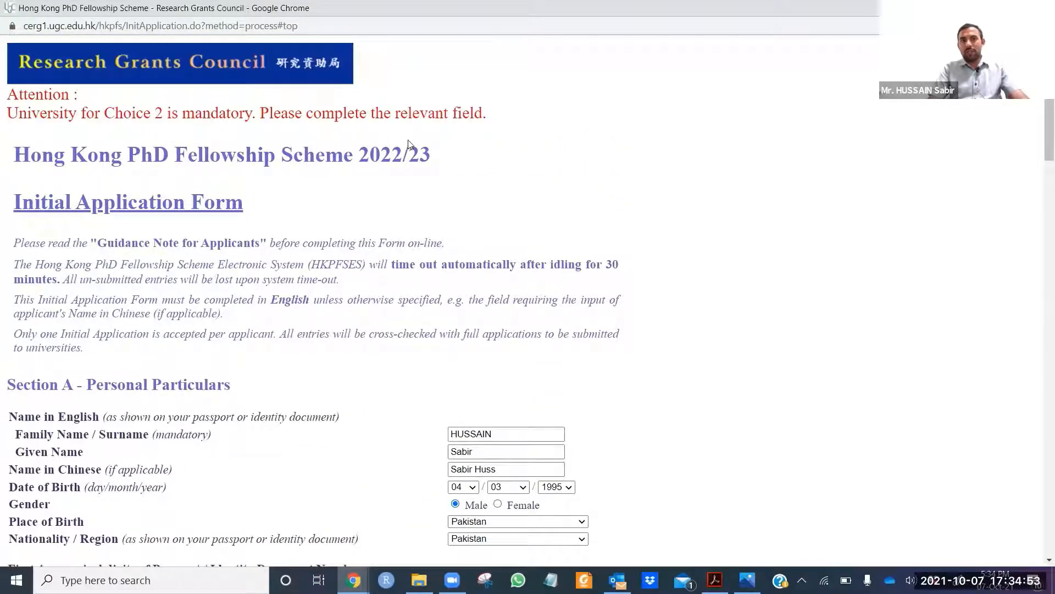
pyautogui.scroll(-3, 409, 145)
pyautogui.scroll(3, 330, 148)
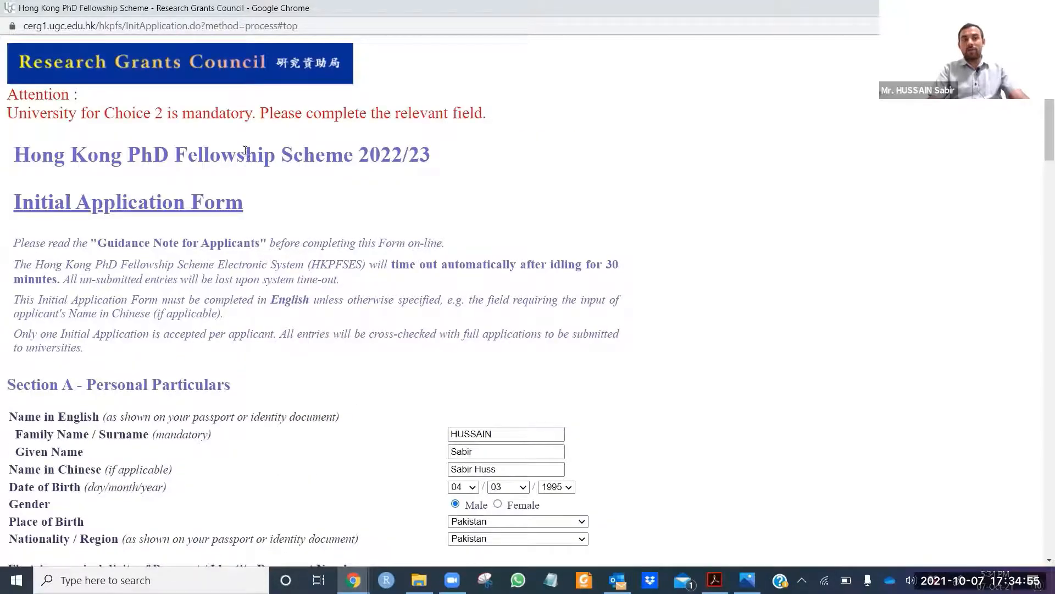
pyautogui.scroll(-3, 246, 151)
pyautogui.scroll(2, 337, 186)
pyautogui.scroll(-6, 420, 245)
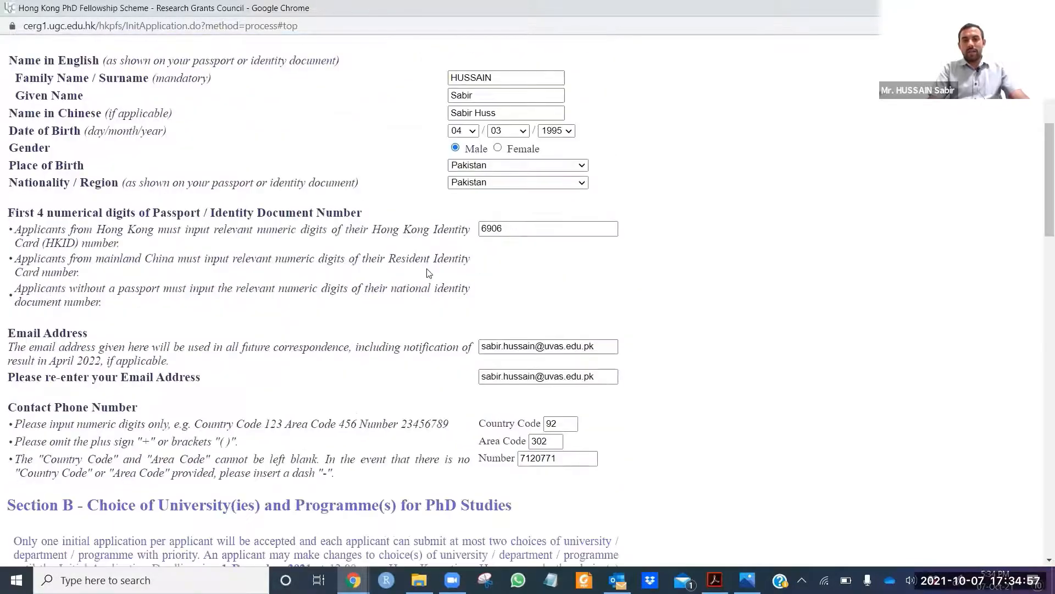
pyautogui.scroll(-9, 429, 273)
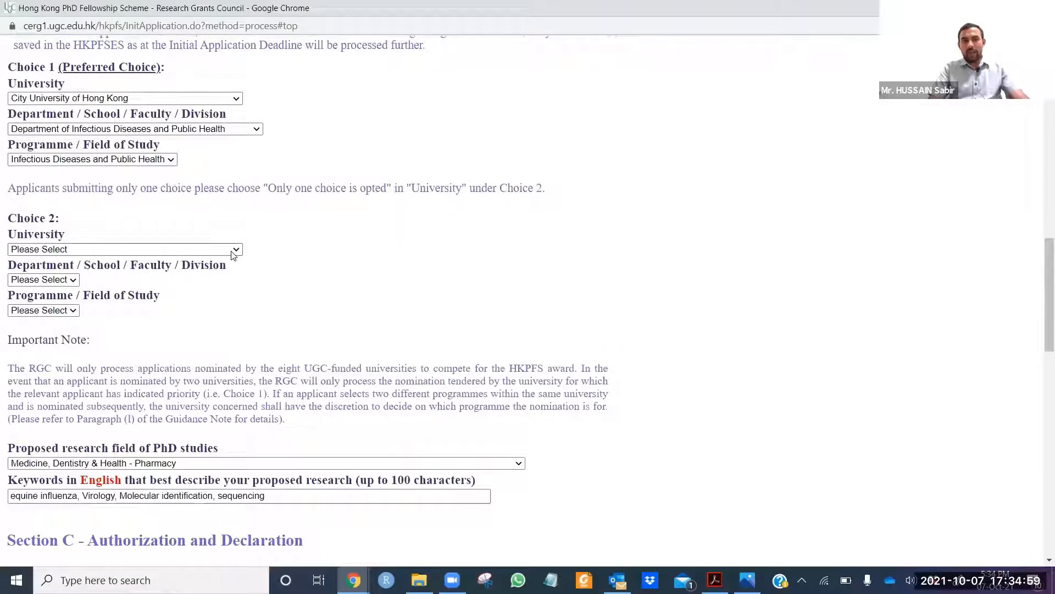
pyautogui.click(234, 250)
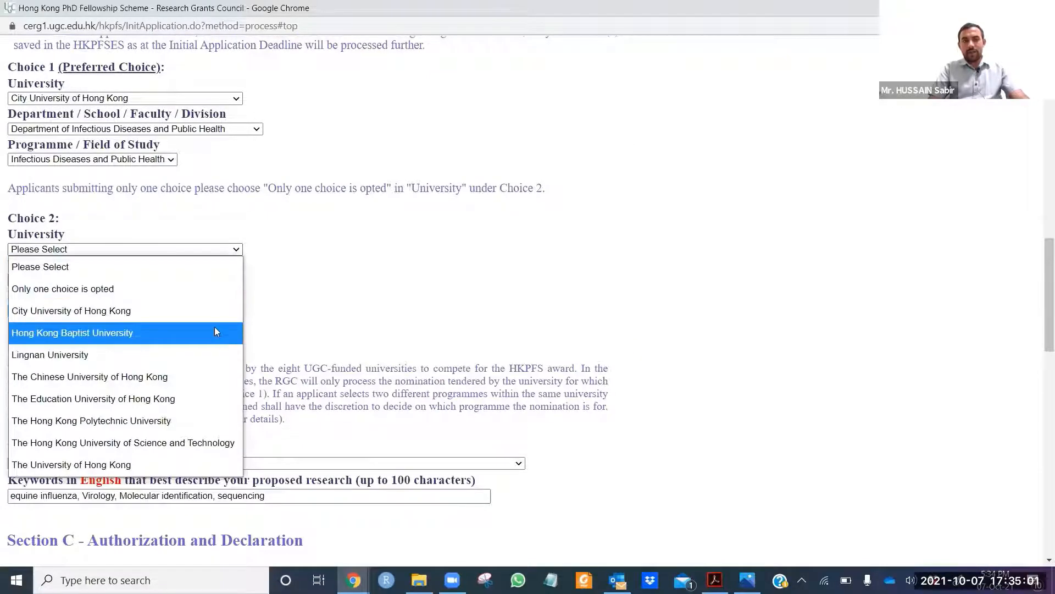
pyautogui.click(213, 311)
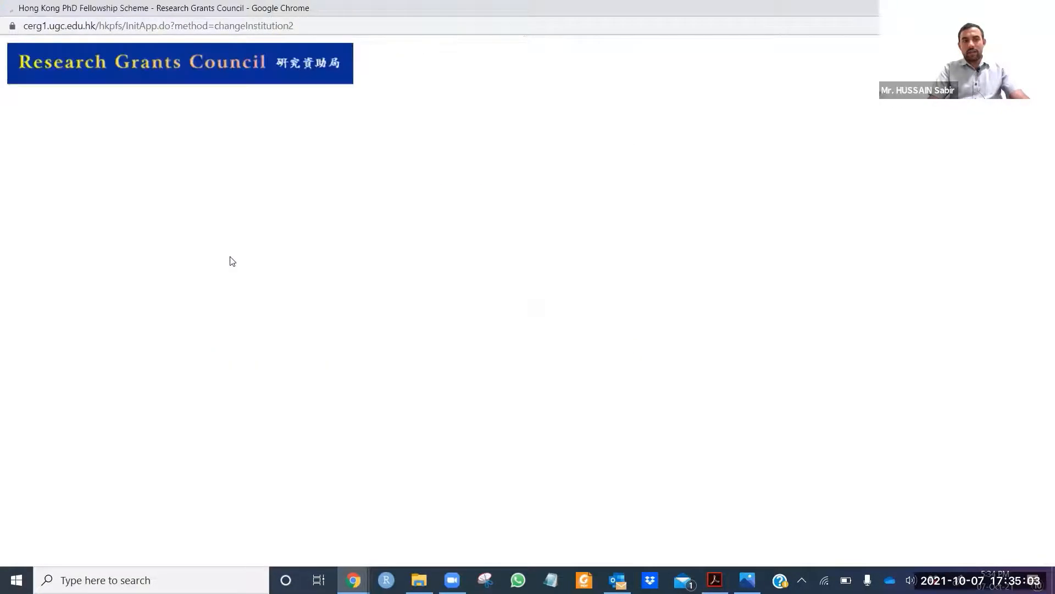
pyautogui.click(234, 227)
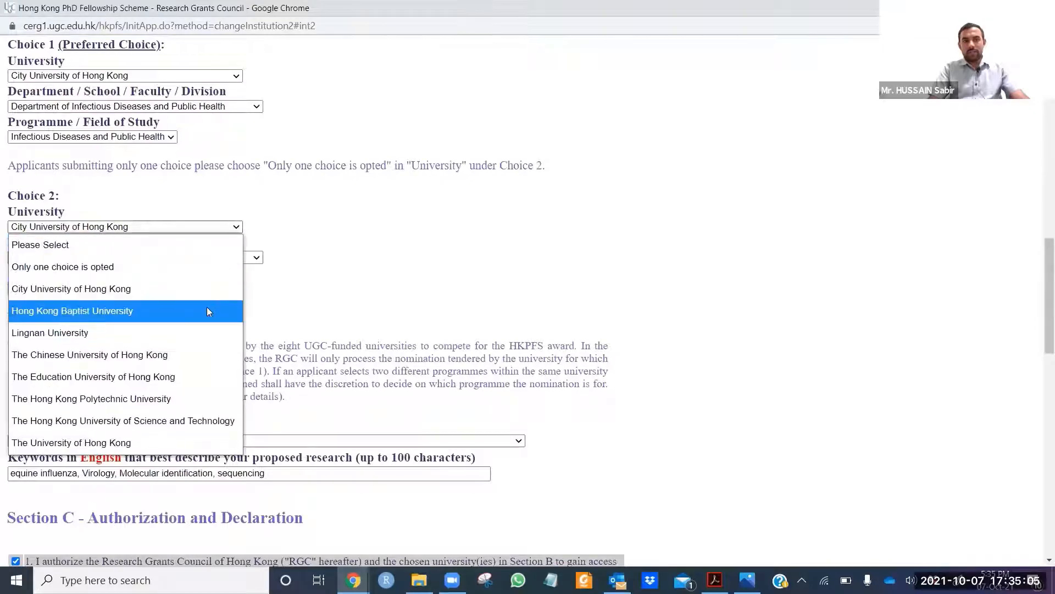
pyautogui.click(207, 311)
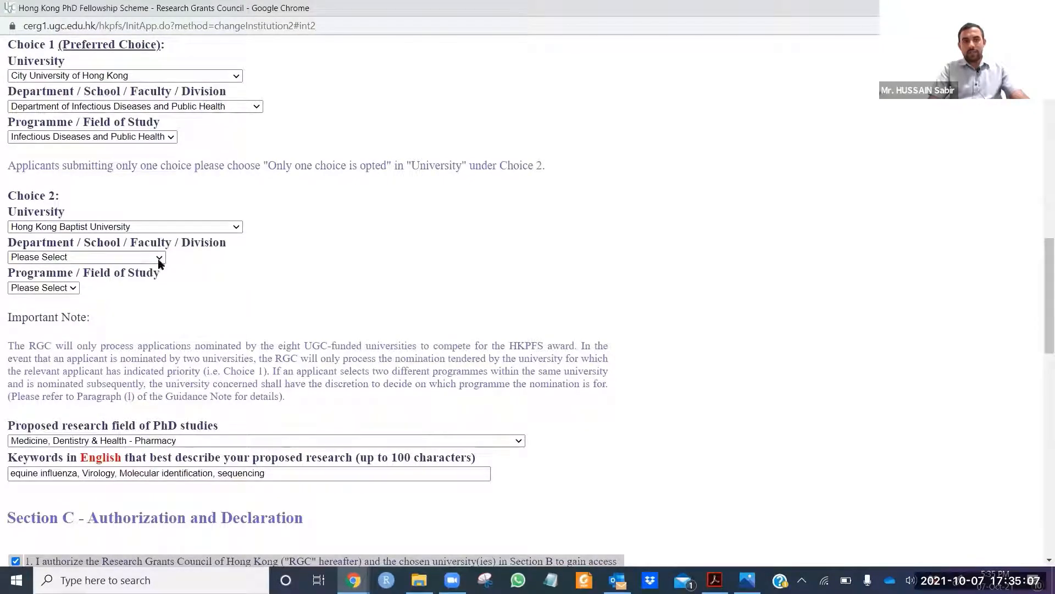
# Step: Choose Faculty of Science and Biology for Choice 2, then resubmit the form
pyautogui.click(157, 257)
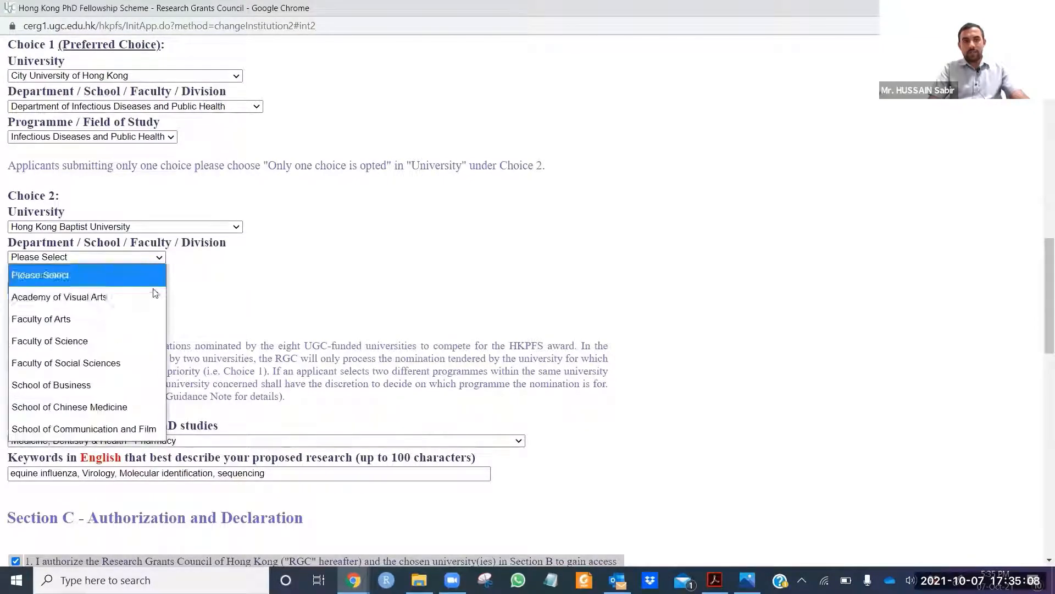
pyautogui.click(147, 347)
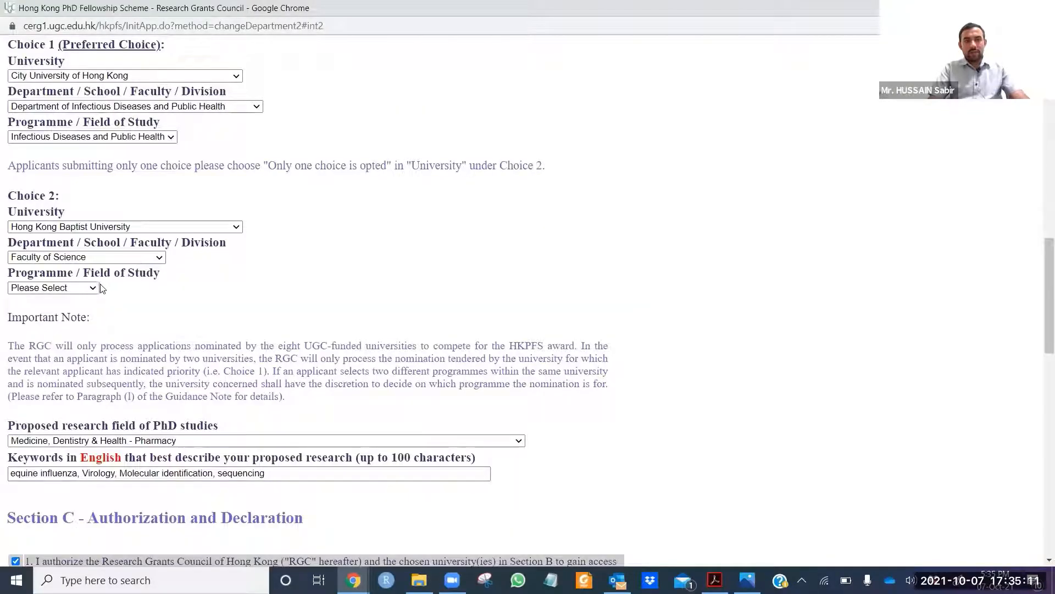
pyautogui.click(93, 287)
pyautogui.click(82, 329)
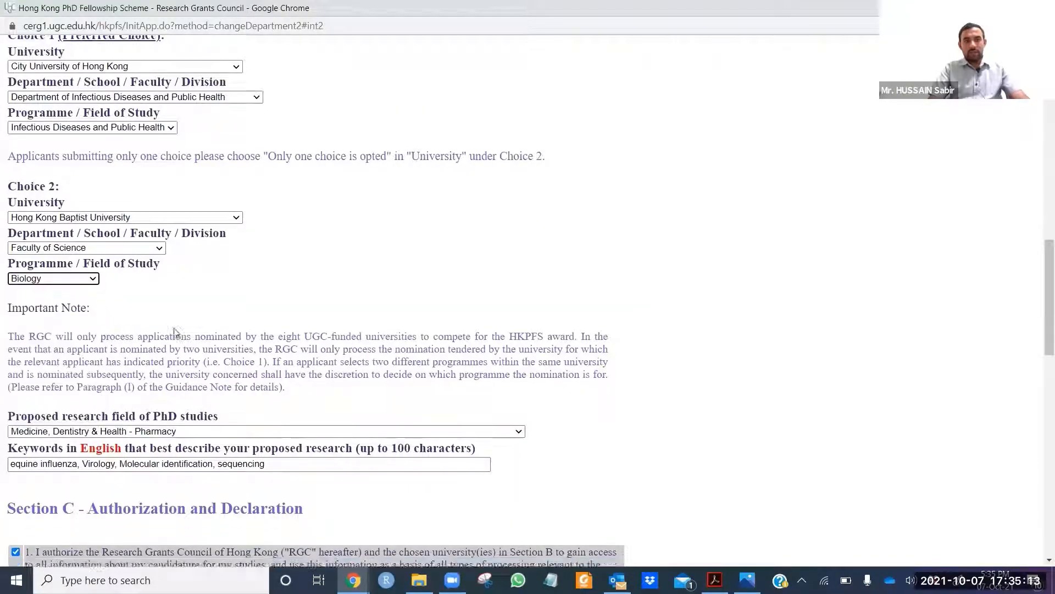
pyautogui.scroll(-17, 175, 333)
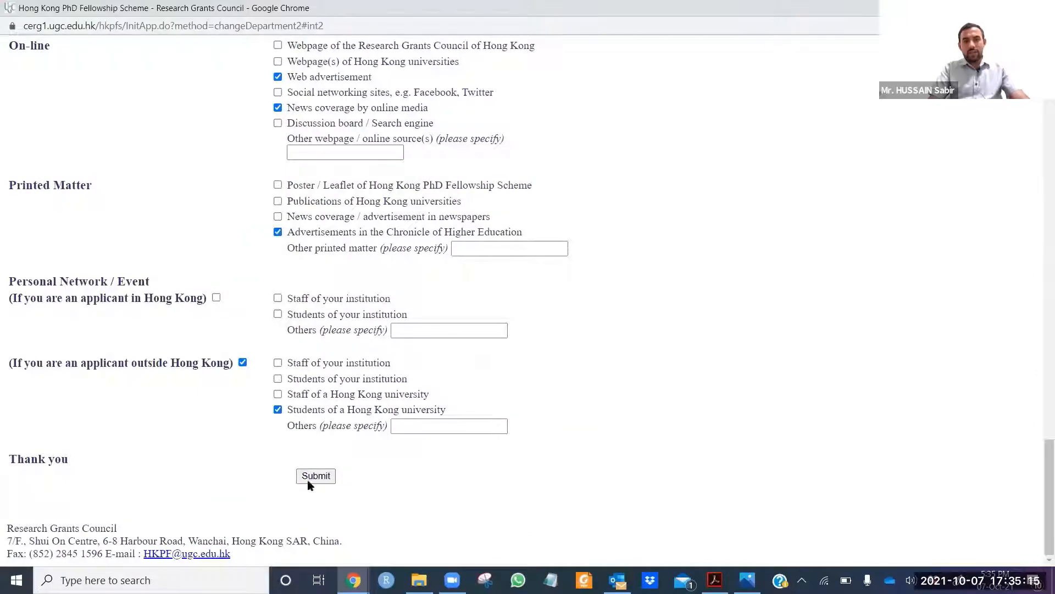
pyautogui.click(311, 476)
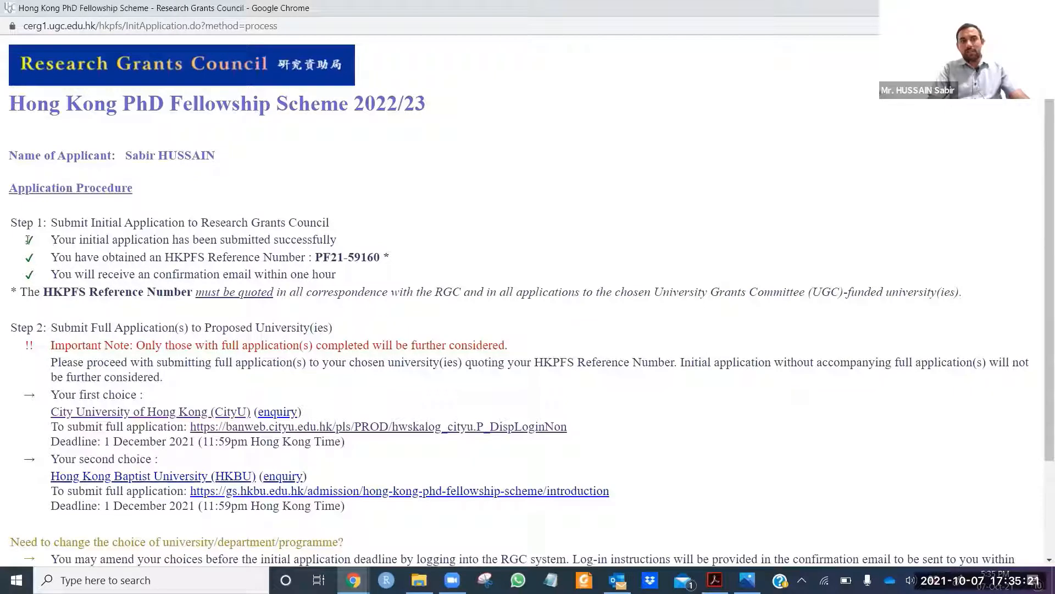
# Step: Select the HKPFS reference number, then follow CityU's 'To submit full application' link
pyautogui.moveTo(46, 257); pyautogui.dragTo(315, 259)
pyautogui.click(397, 255)
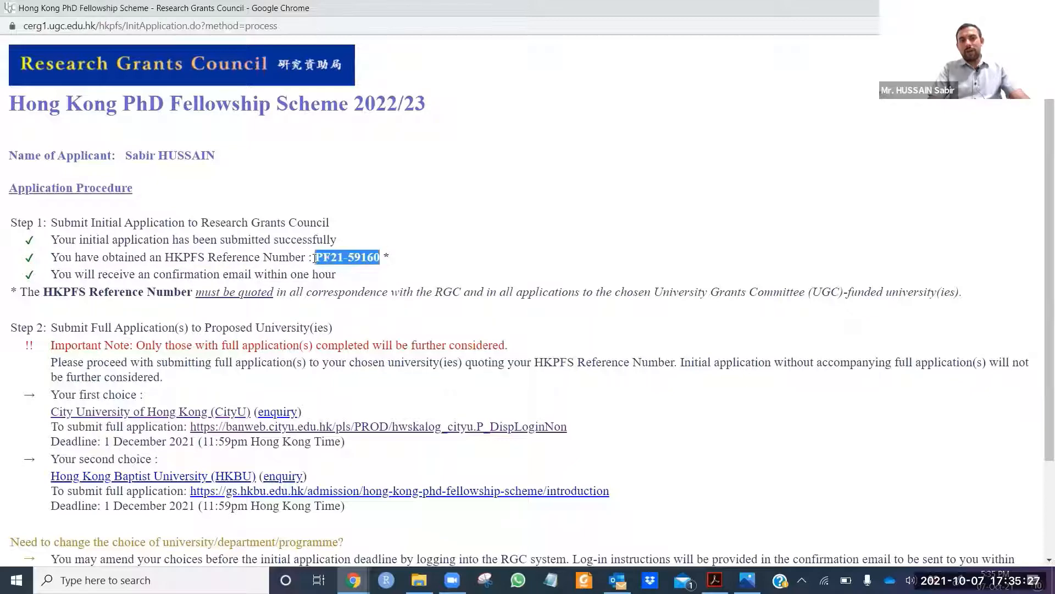
pyautogui.scroll(-2, 357, 266)
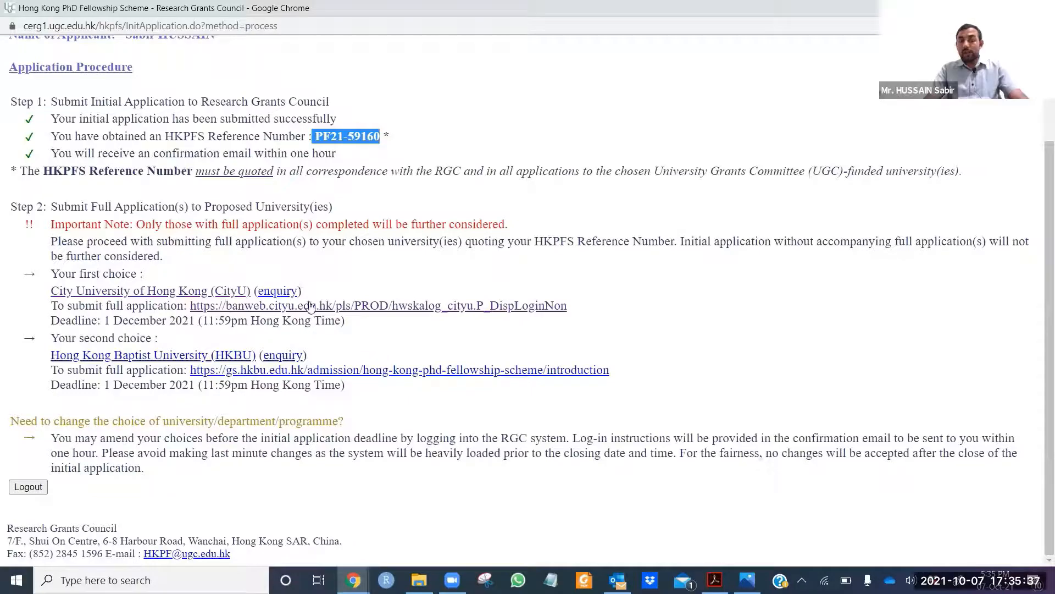
pyautogui.click(401, 307)
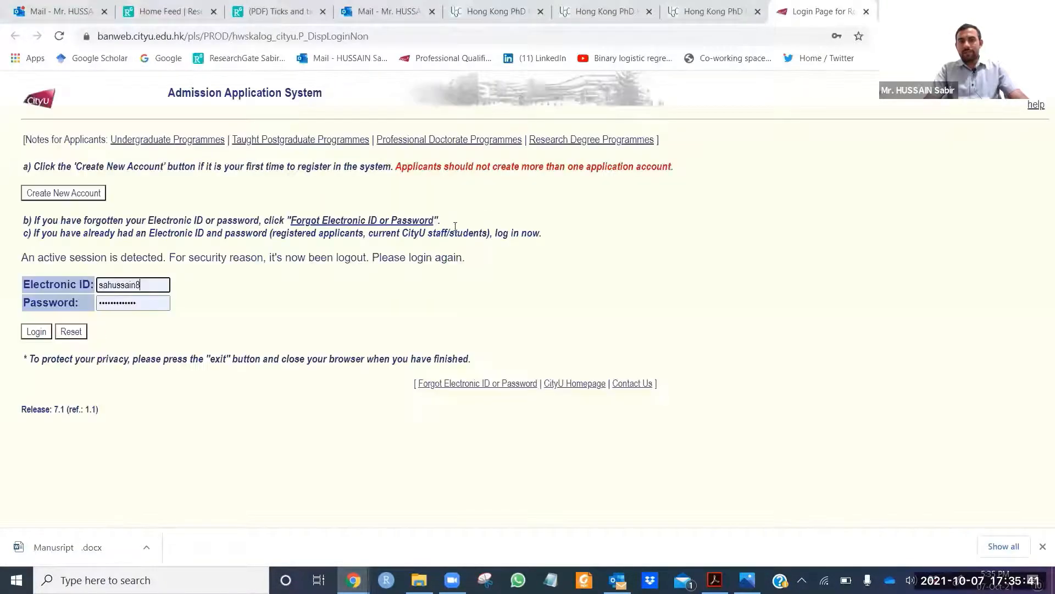
# Step: Log in and open the VM/P PhD Veterinary Medicine application
pyautogui.click(35, 334)
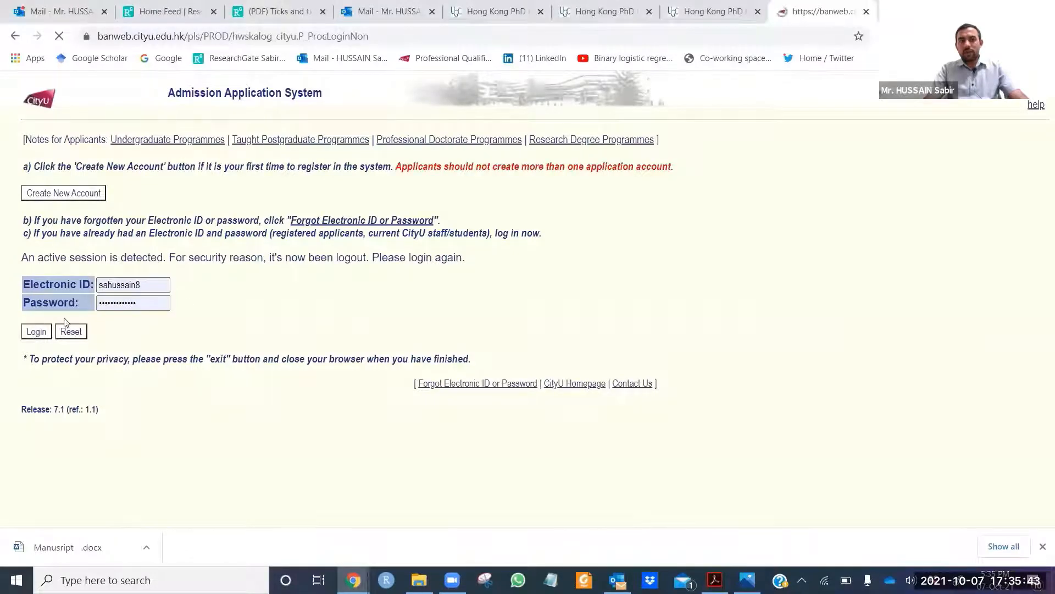
pyautogui.scroll(-1, 409, 294)
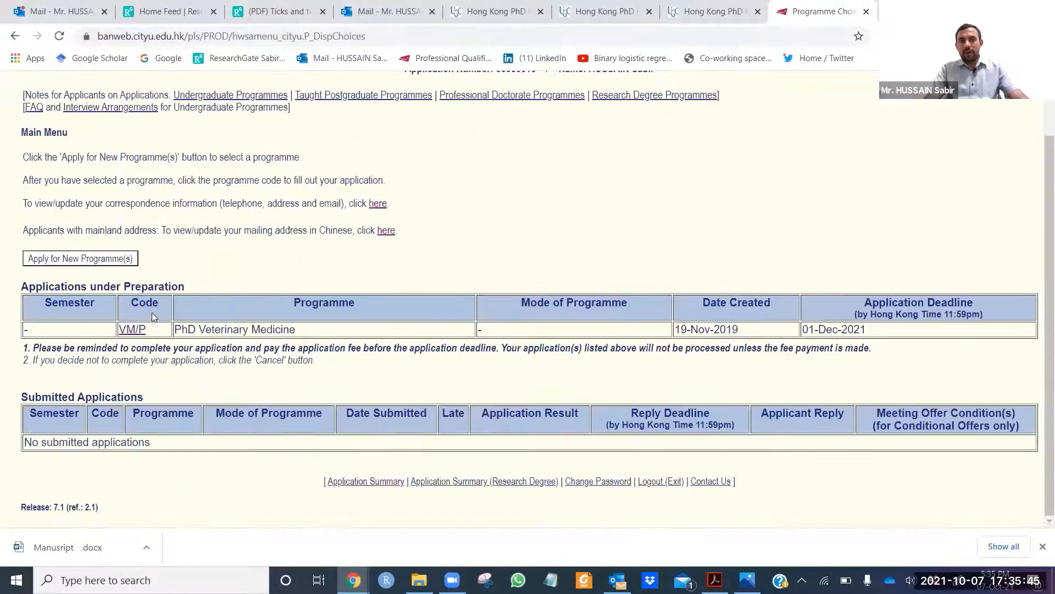
pyautogui.scroll(1, 135, 180)
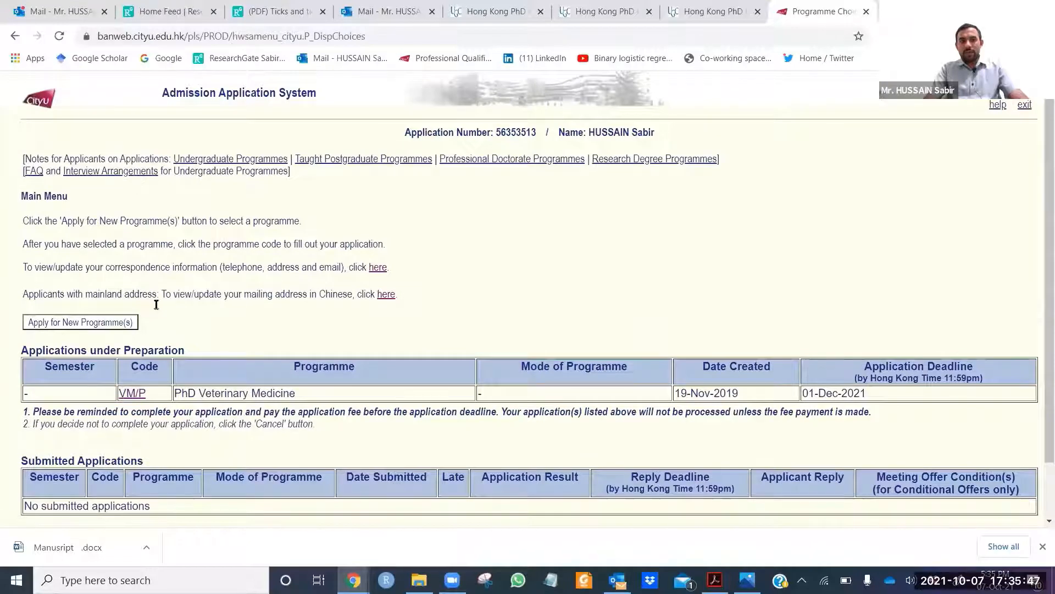
pyautogui.click(141, 392)
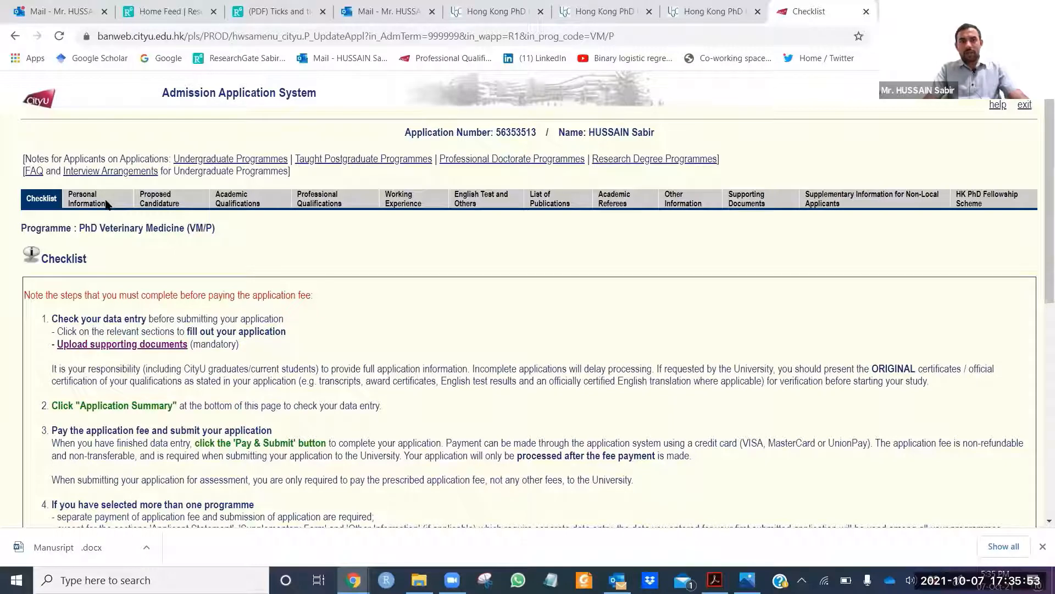
# Step: Review the Personal Information section, including the residency and visa status questions
pyautogui.click(85, 199)
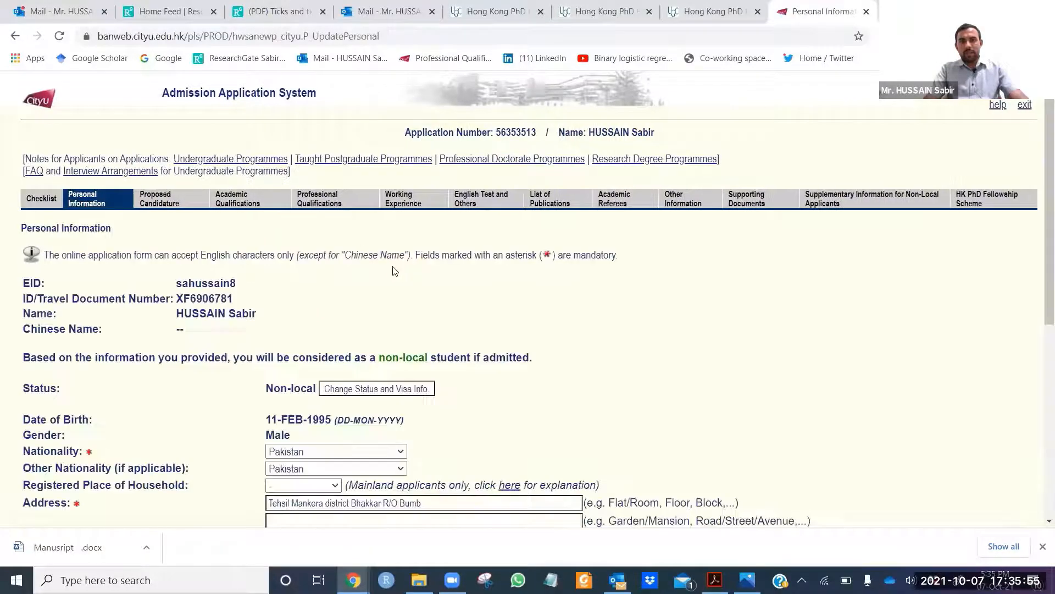
pyautogui.scroll(-1, 395, 271)
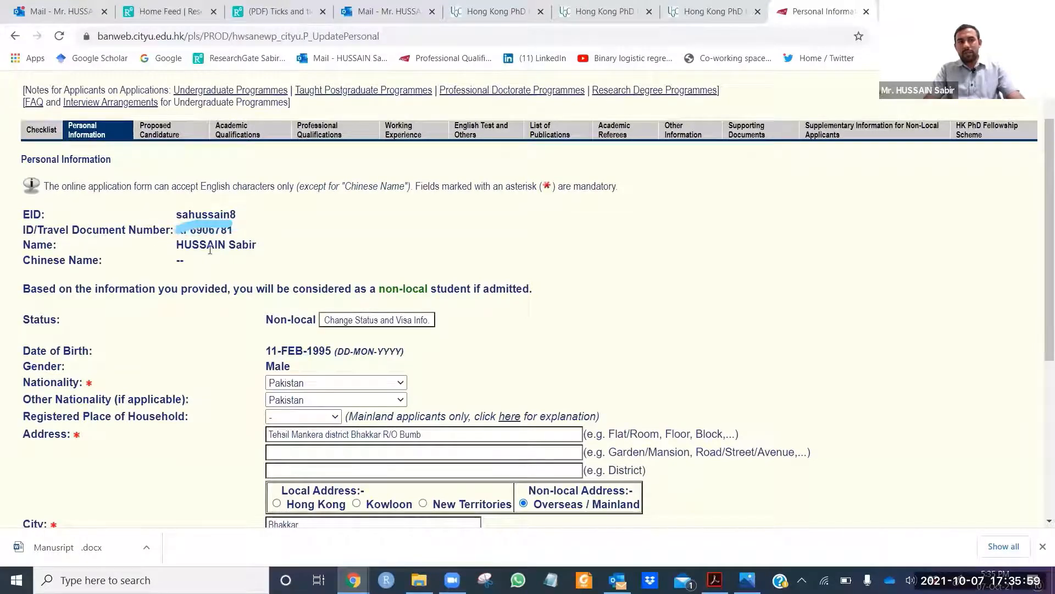
pyautogui.scroll(-2, 180, 221)
pyautogui.scroll(-1, 180, 221)
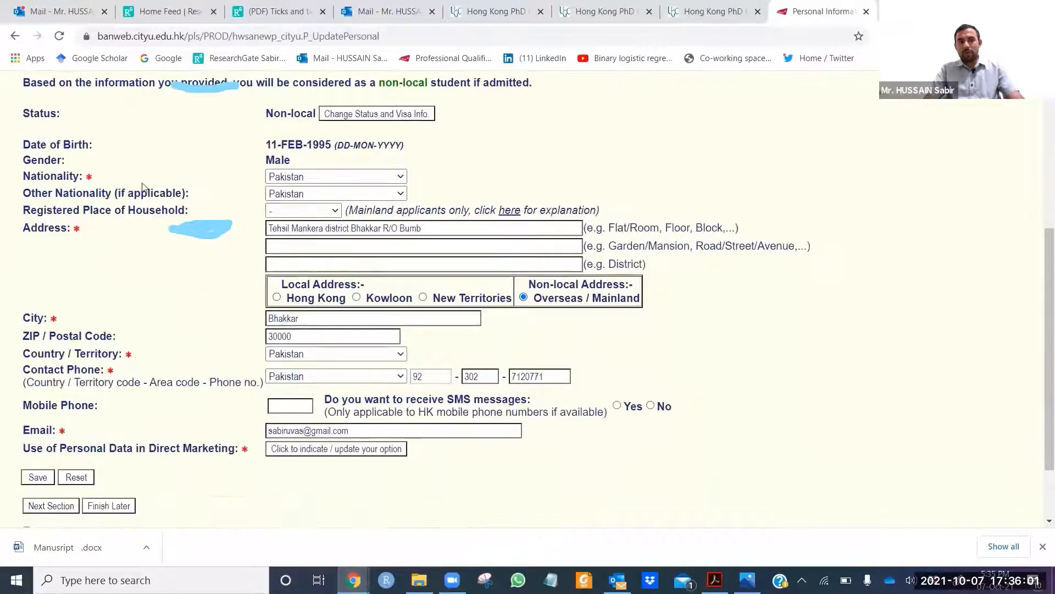
pyautogui.click(359, 116)
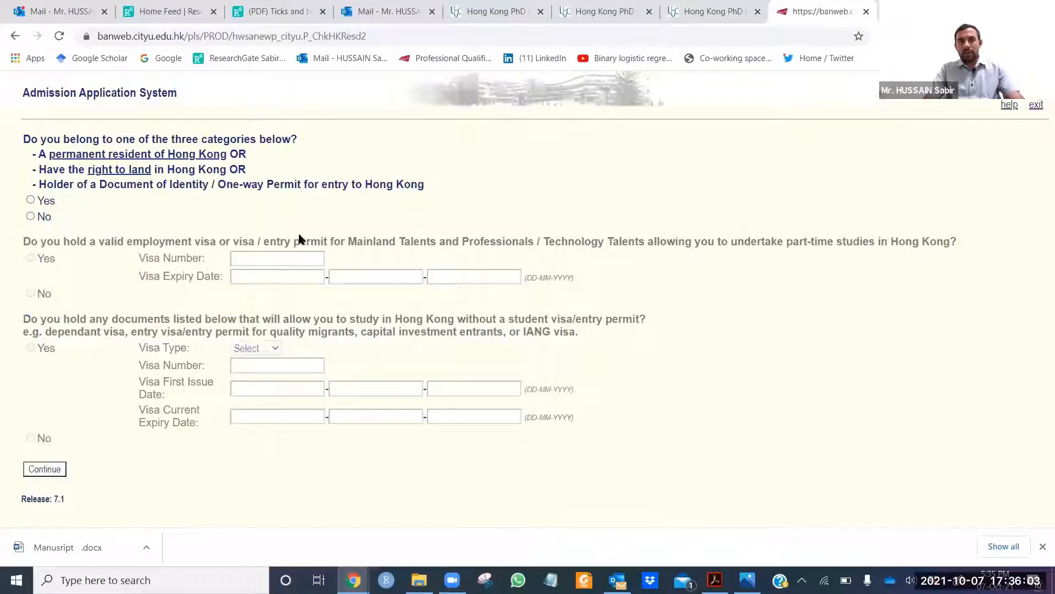
pyautogui.click(19, 43)
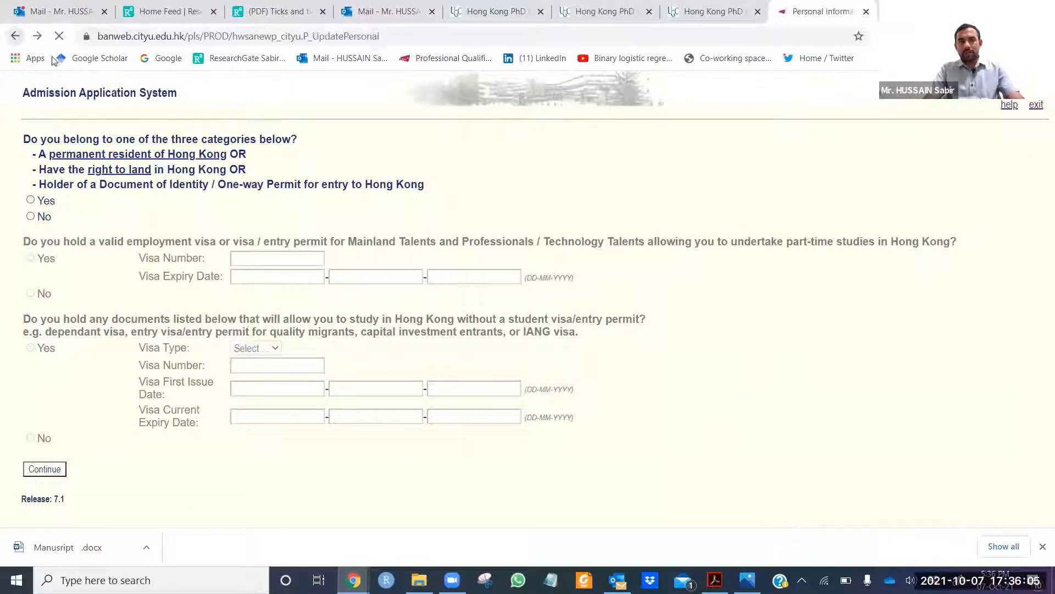
# Step: Check the filled address and contact details, then continue to Proposed Candidature
pyautogui.scroll(3, 402, 258)
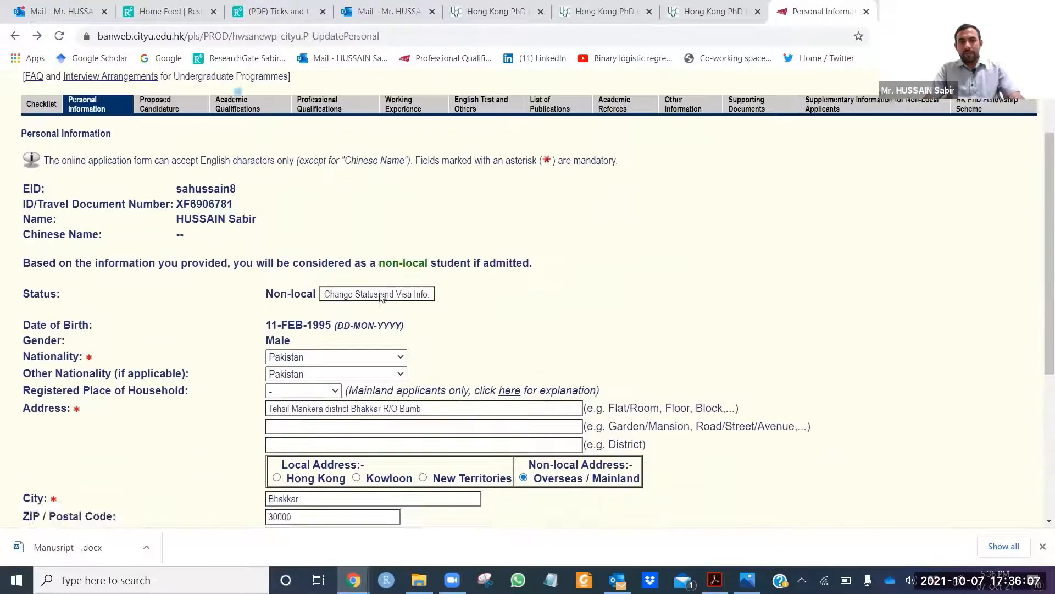
pyautogui.scroll(-2, 362, 293)
pyautogui.scroll(-1, 290, 287)
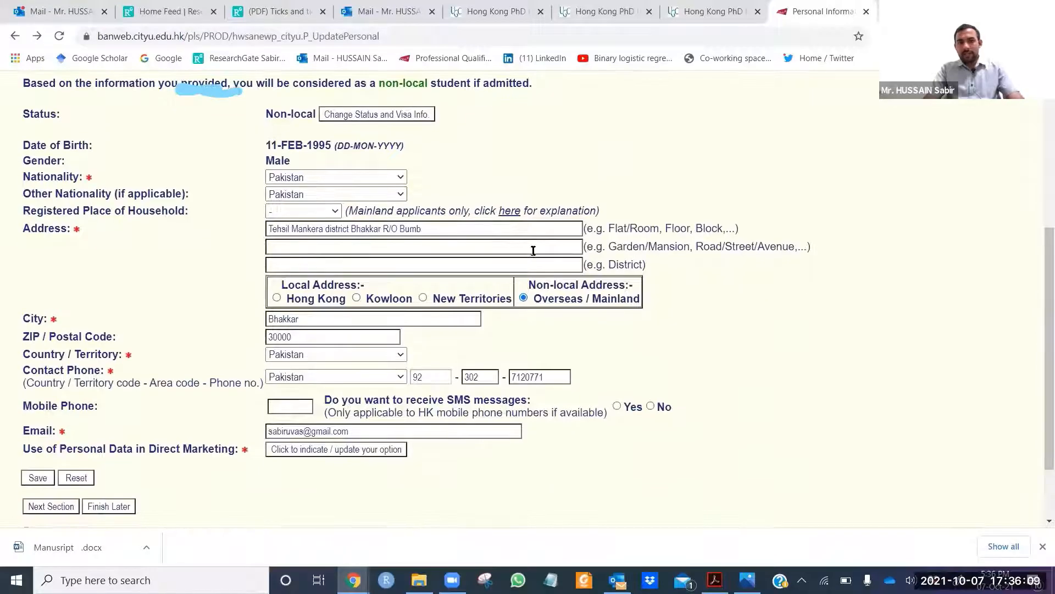
pyautogui.scroll(-2, 246, 232)
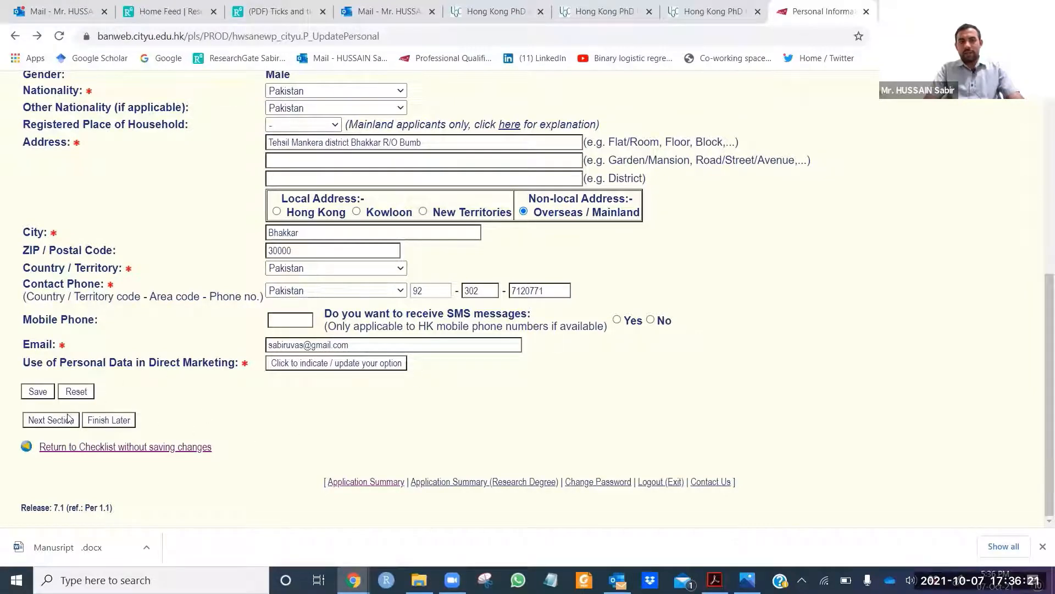
pyautogui.click(50, 420)
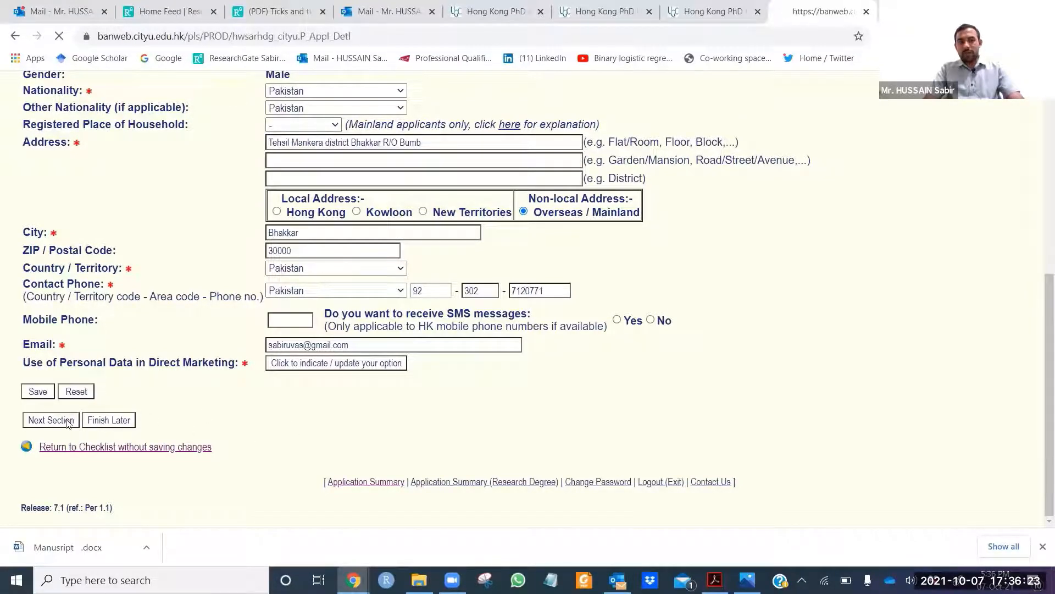
# Step: Set the source of funding to Government funded and the mode of study to Full-time
pyautogui.scroll(-1, 262, 267)
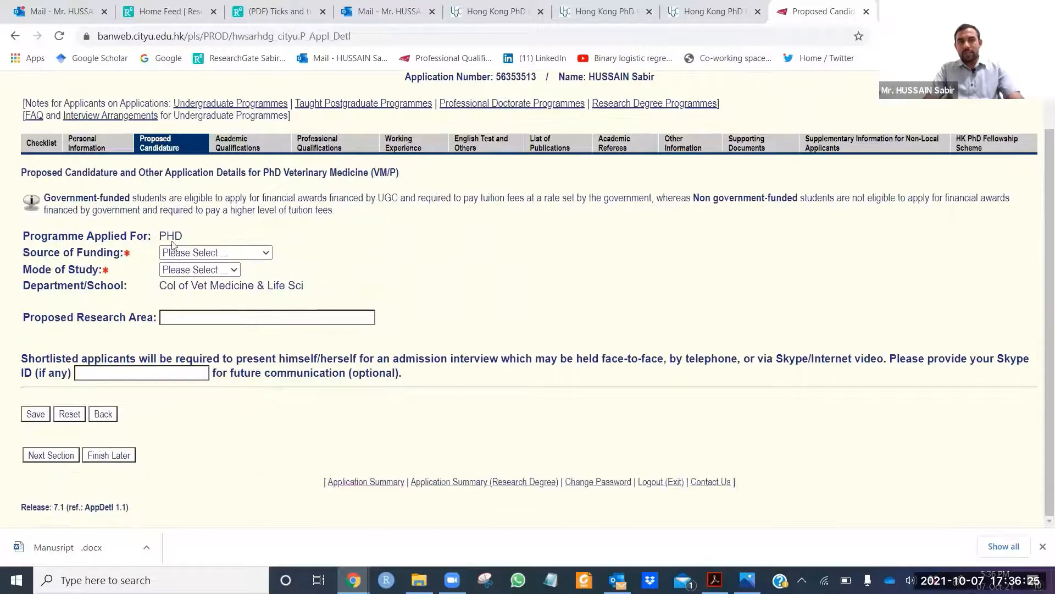
pyautogui.click(268, 254)
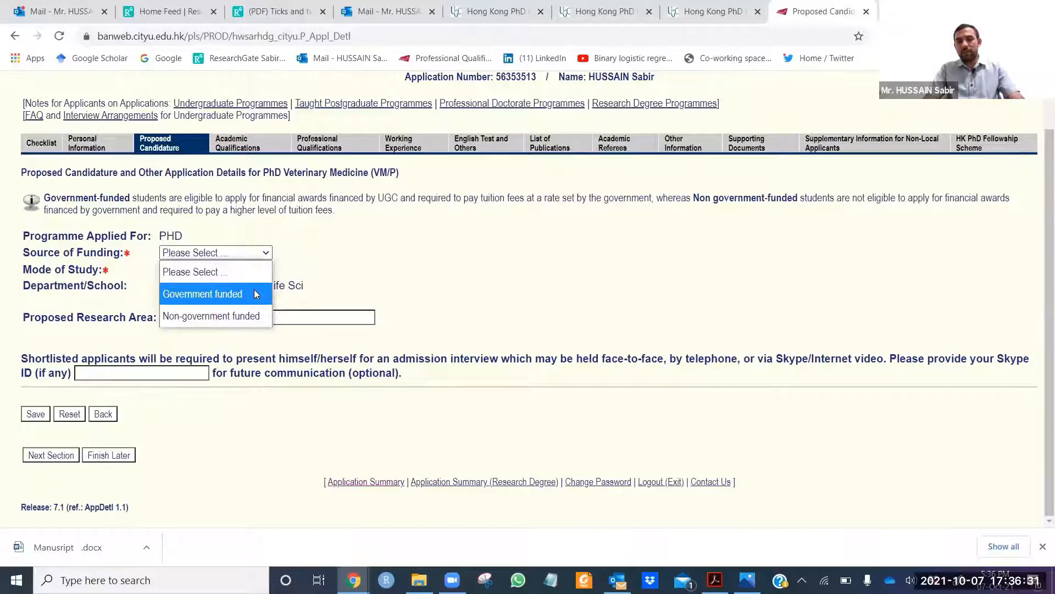
pyautogui.click(255, 292)
pyautogui.click(235, 270)
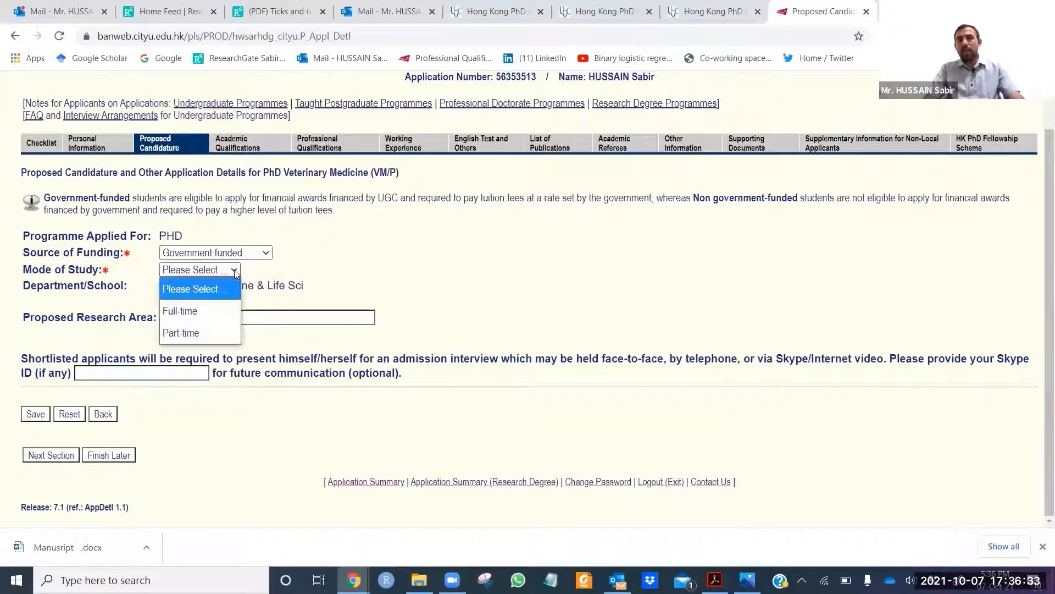
pyautogui.click(366, 256)
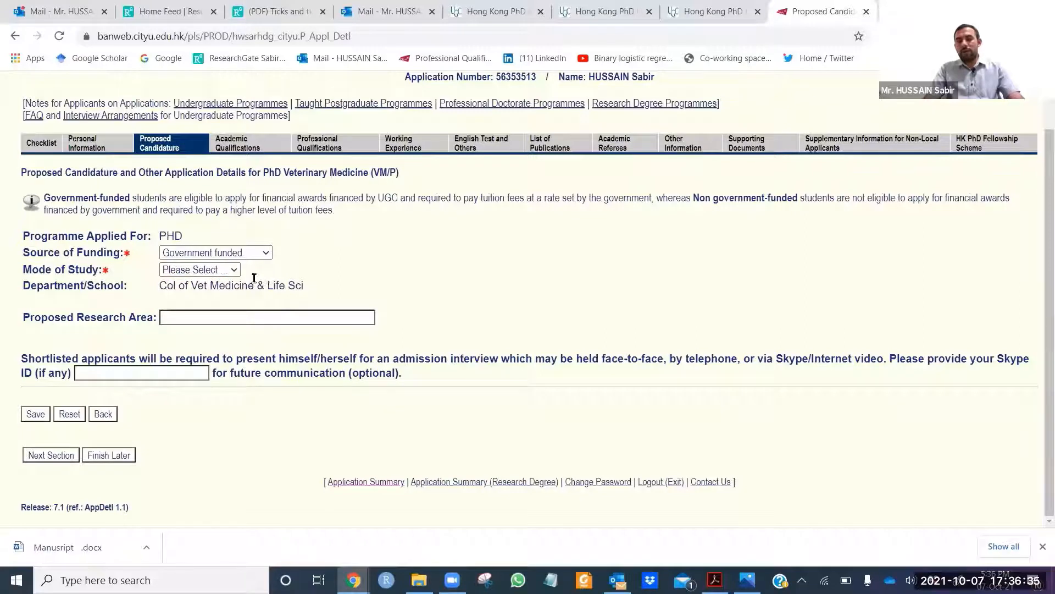
pyautogui.click(268, 255)
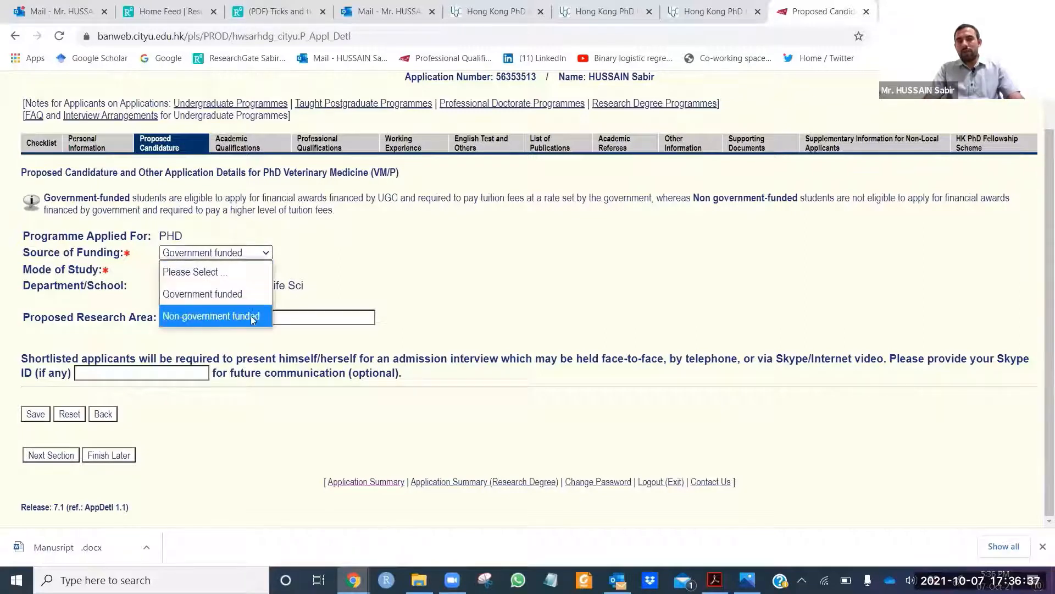
pyautogui.click(330, 251)
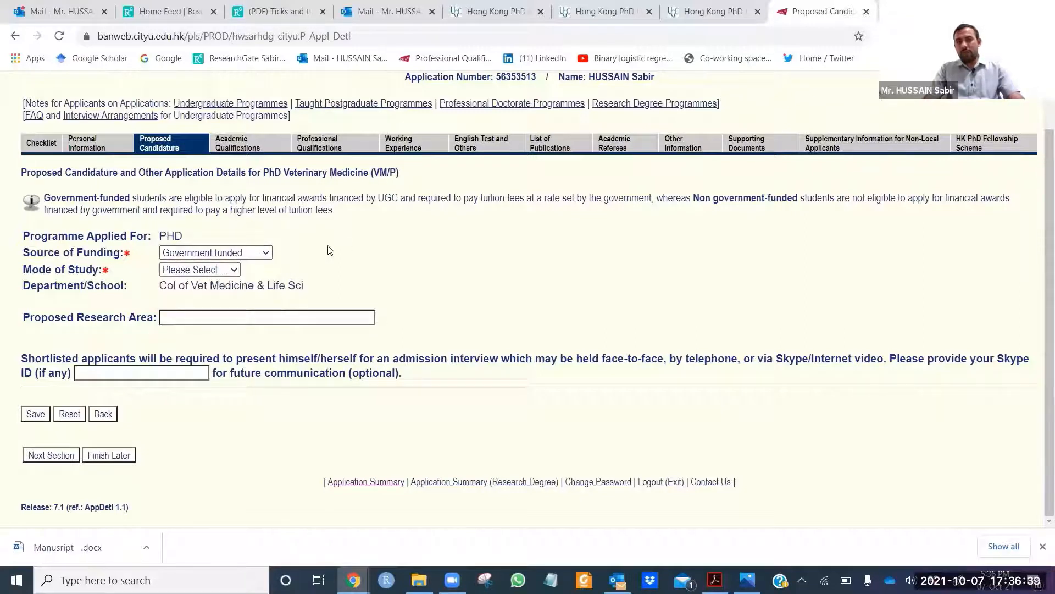
pyautogui.click(235, 271)
pyautogui.click(224, 301)
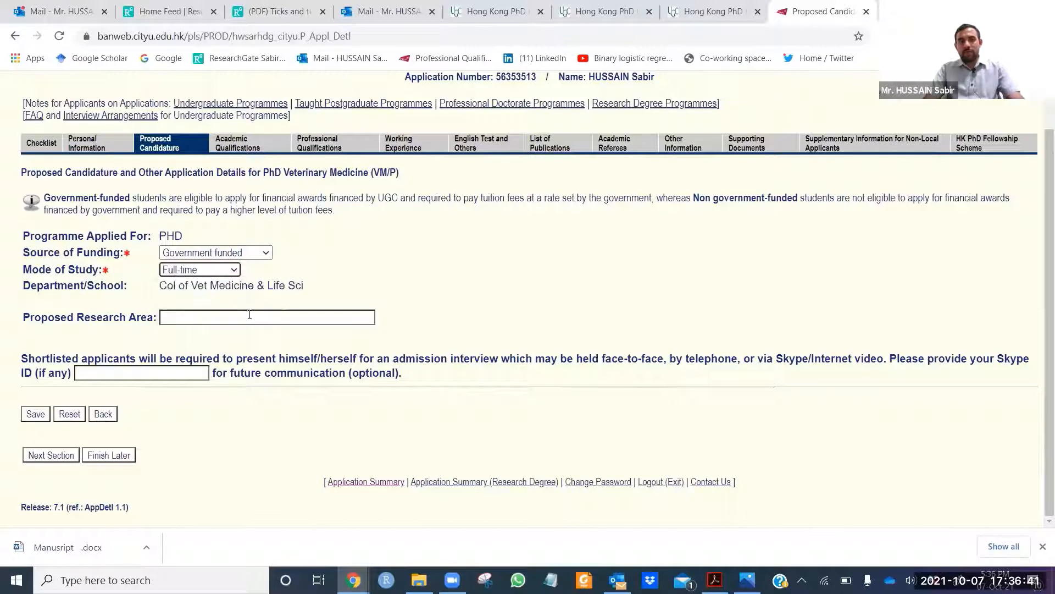
# Step: Enter 'Vector borne diseases' as the proposed research area and continue to Academic Qualifications
pyautogui.click(250, 314)
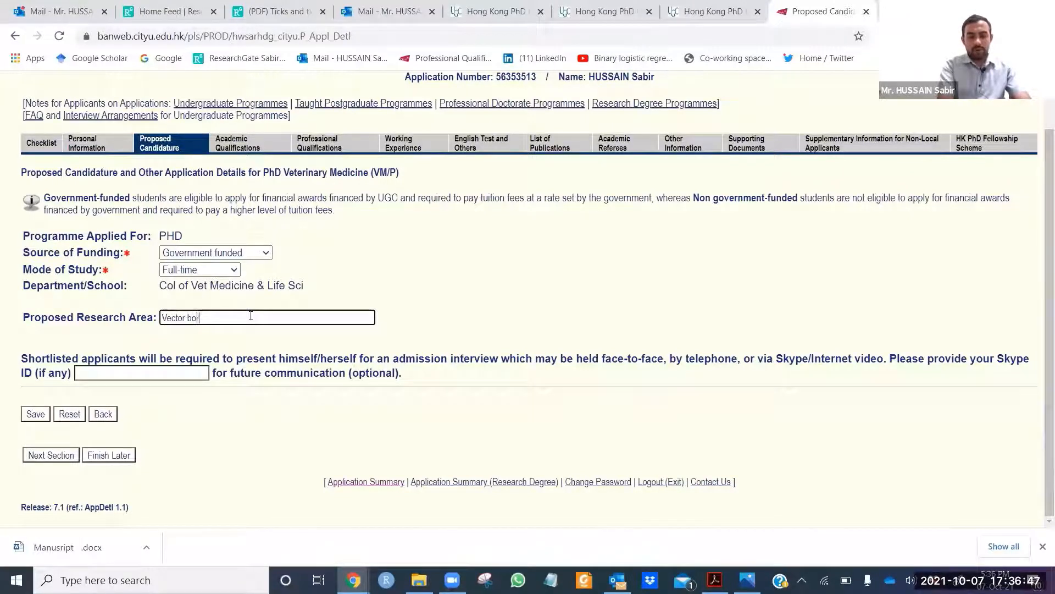
pyautogui.write('Vector borne di')
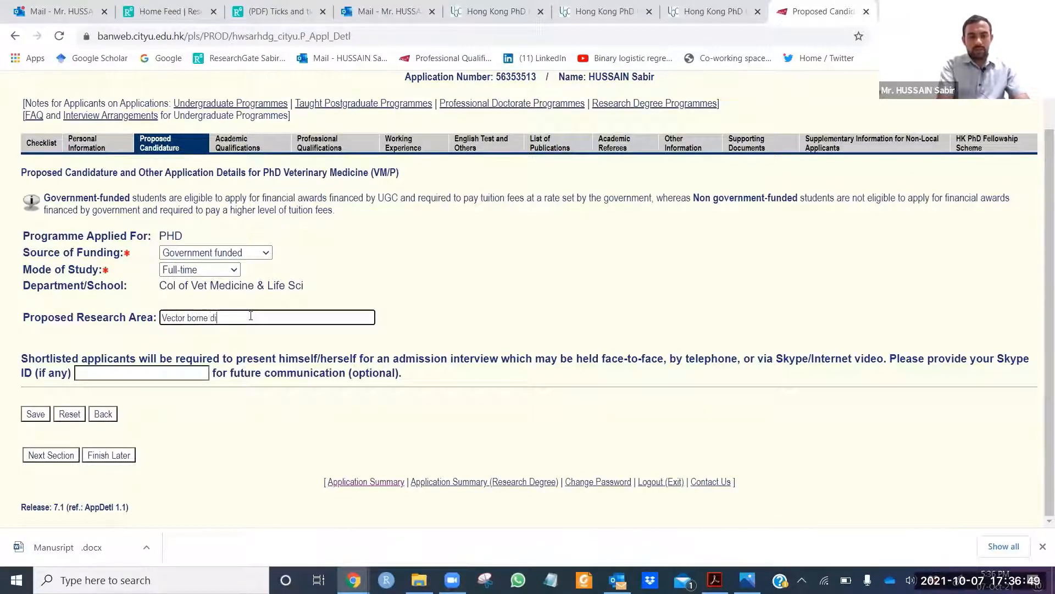
pyautogui.write('seases')
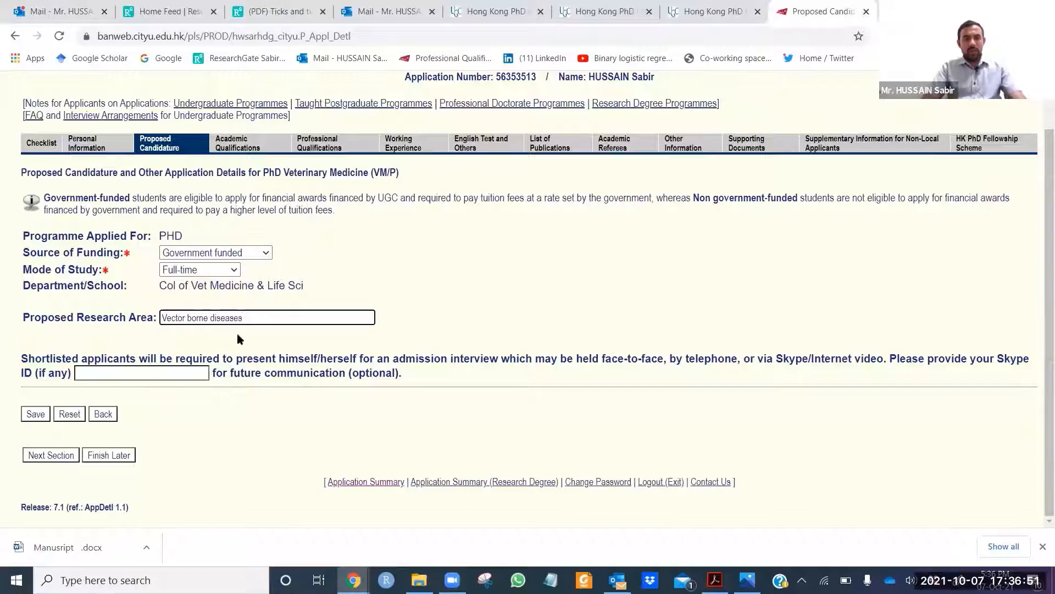
pyautogui.click(64, 460)
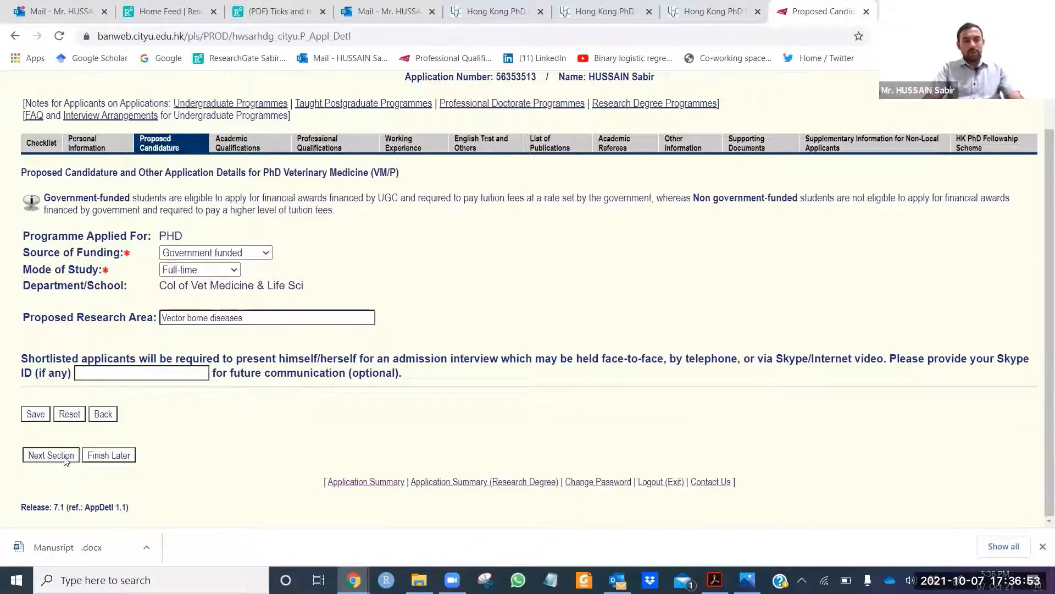
pyautogui.scroll(-6, 291, 379)
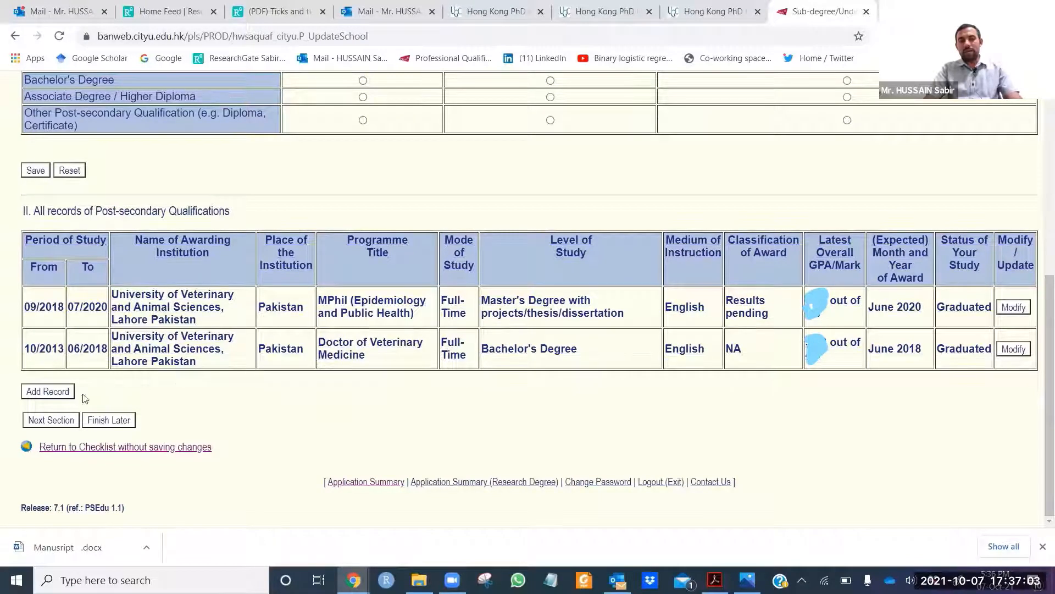
# Step: Advance past Professional Qualifications to Work Experience, which lists two full-time posts totalling 25 months
pyautogui.click(62, 425)
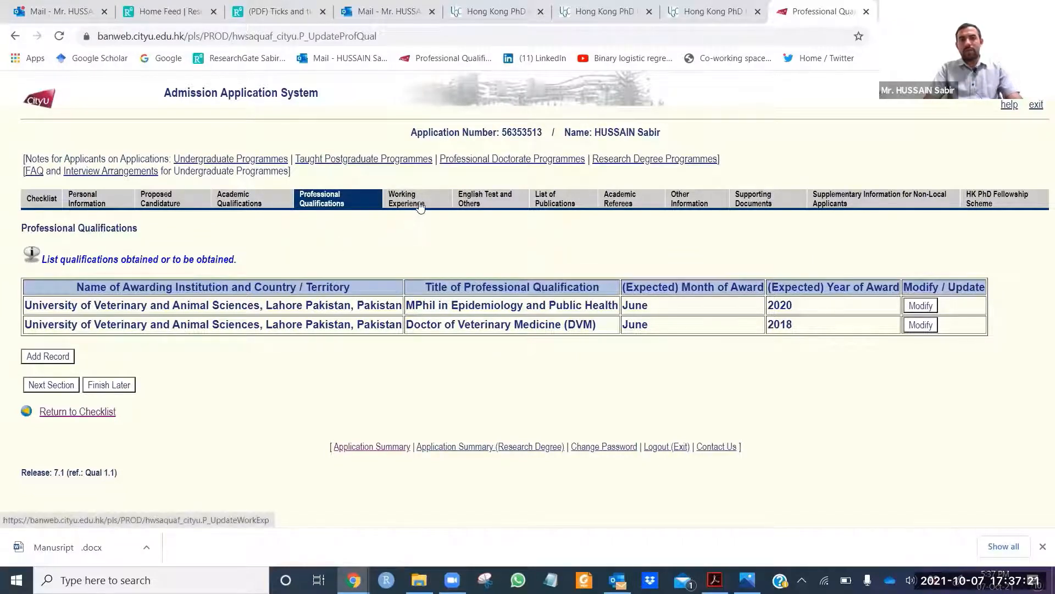
pyautogui.click(53, 387)
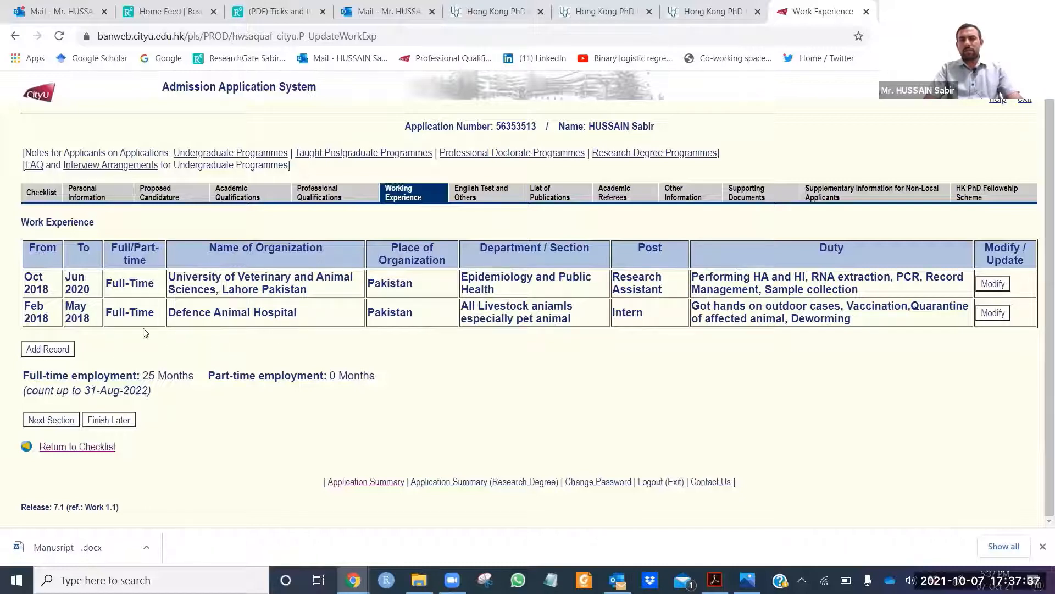
pyautogui.click(483, 197)
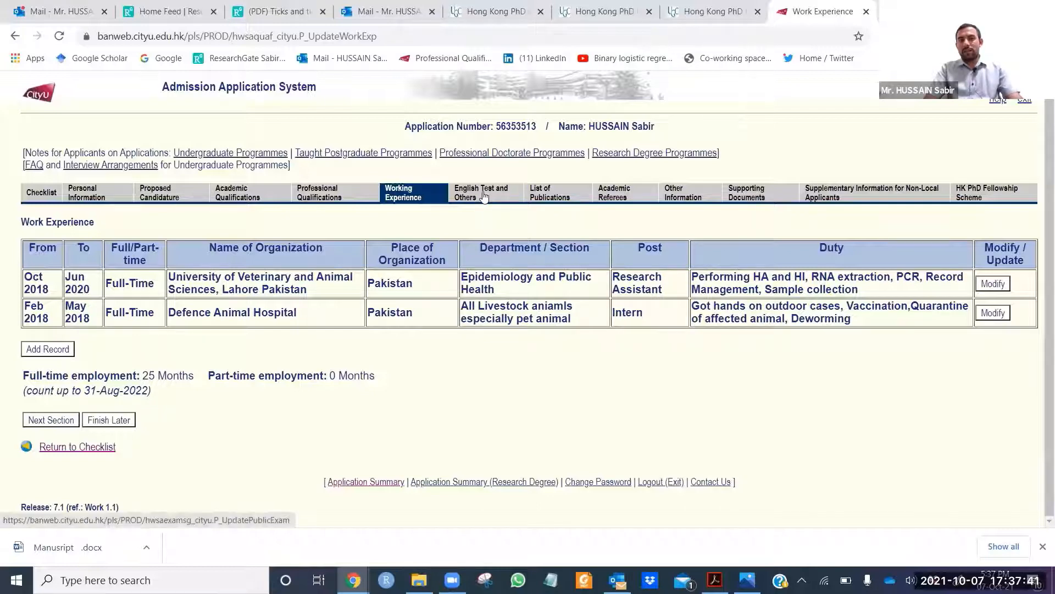
# Step: Review the English test page and the one BMC Public Health article, then open Academic Referees
pyautogui.scroll(-3, 464, 211)
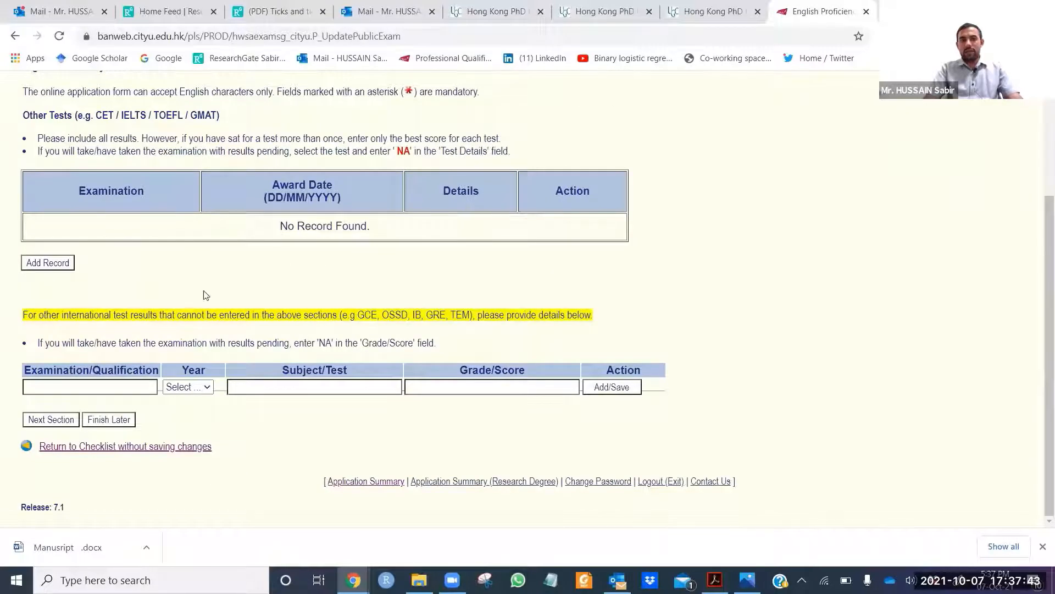
pyautogui.scroll(3, 213, 308)
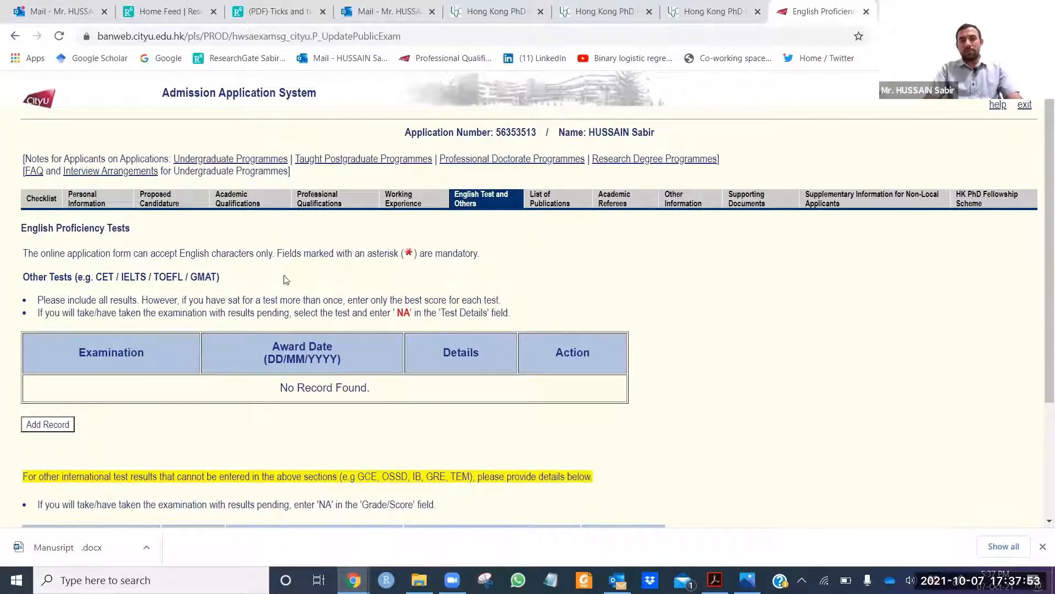
pyautogui.click(575, 199)
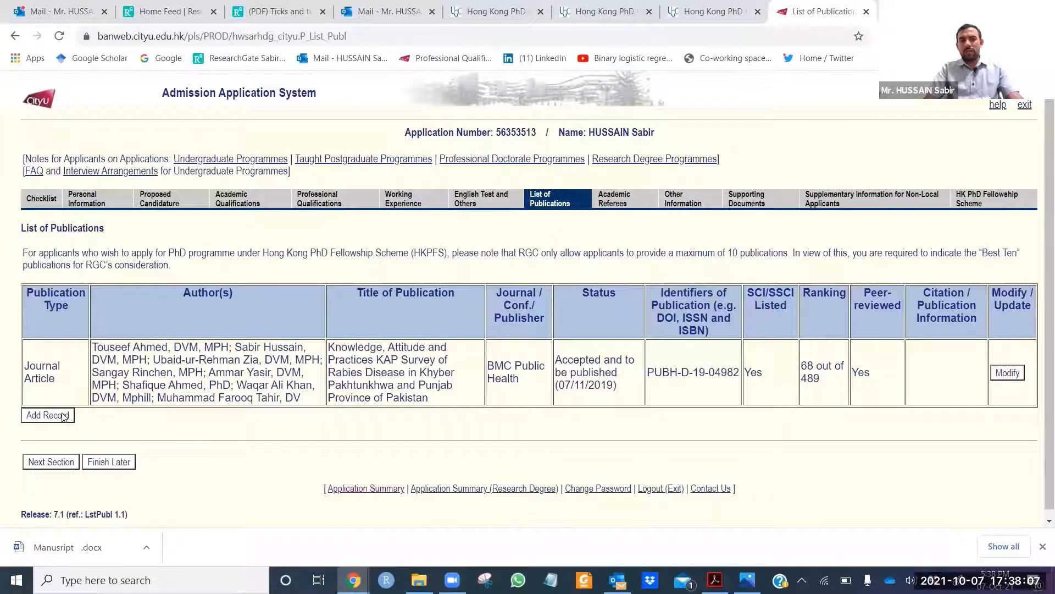
pyautogui.click(622, 207)
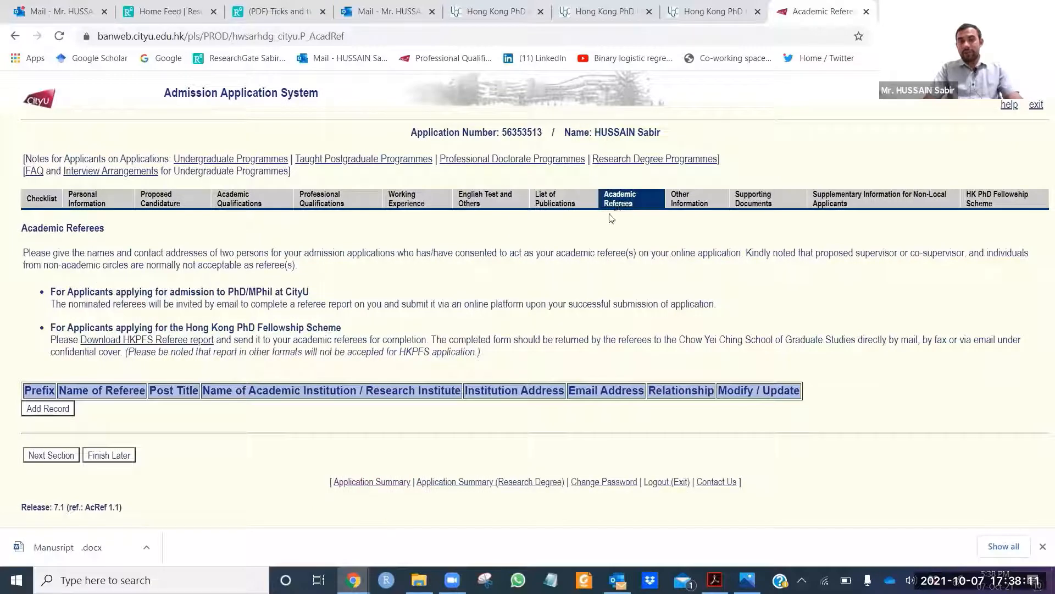
# Step: Add a new academic referee record with prefix Prof and enter the referee's family name
pyautogui.click(63, 412)
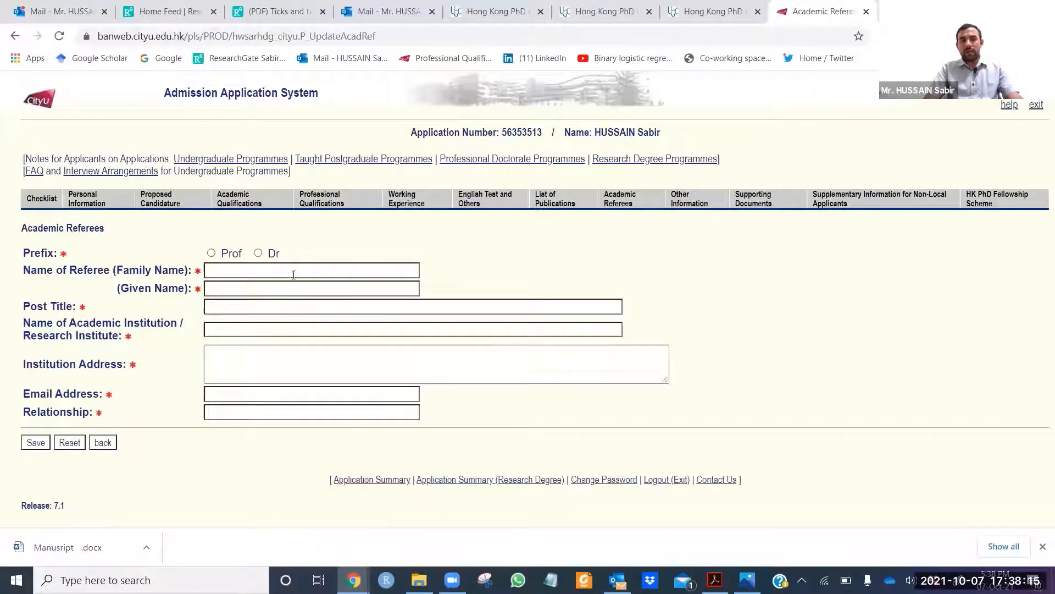
pyautogui.click(294, 275)
pyautogui.click(211, 253)
pyautogui.click(221, 269)
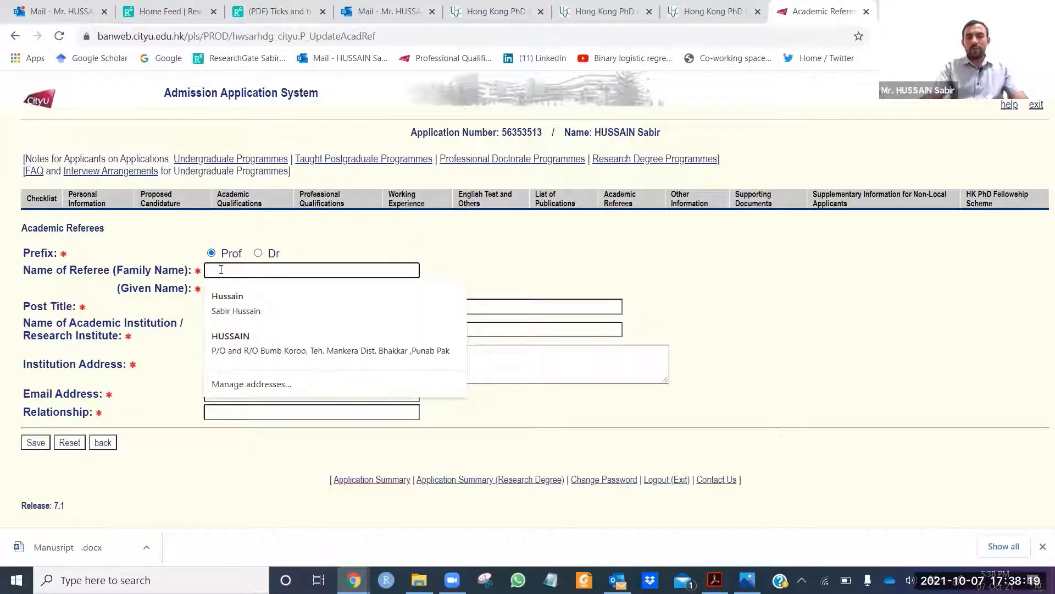
pyautogui.click(378, 245)
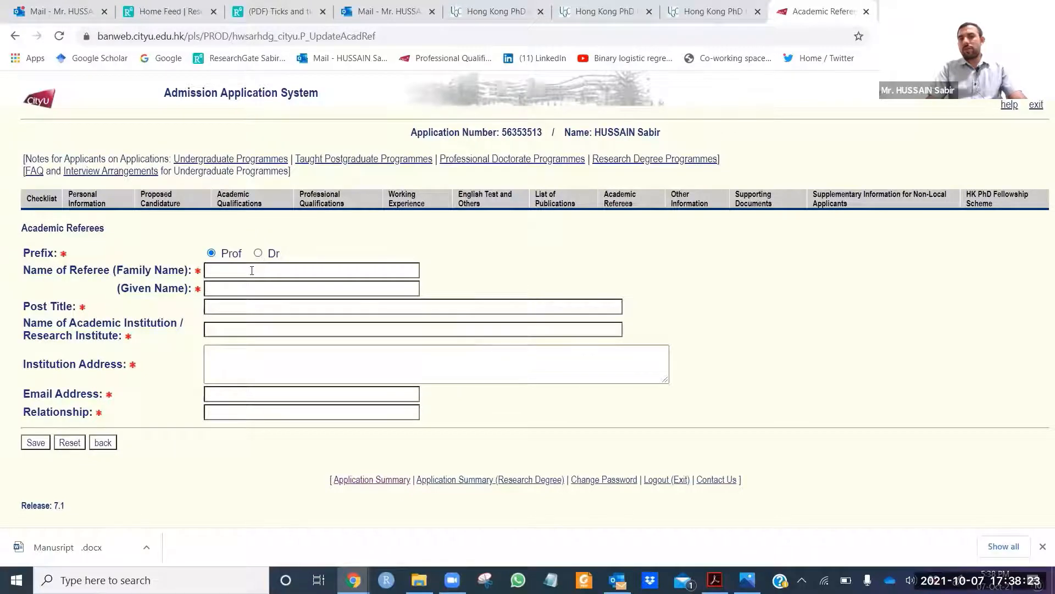
pyautogui.click(250, 273)
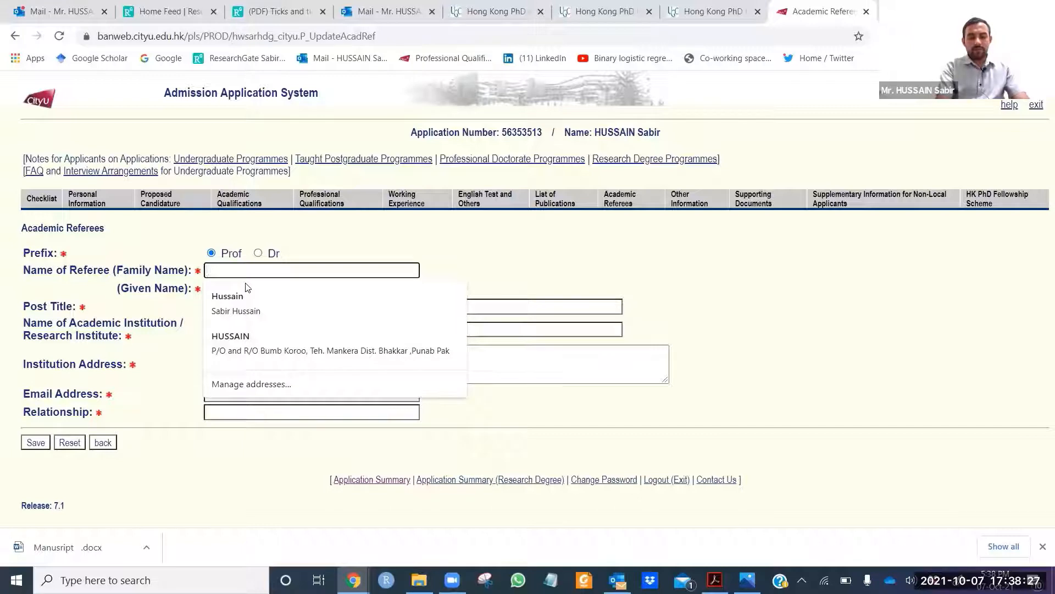
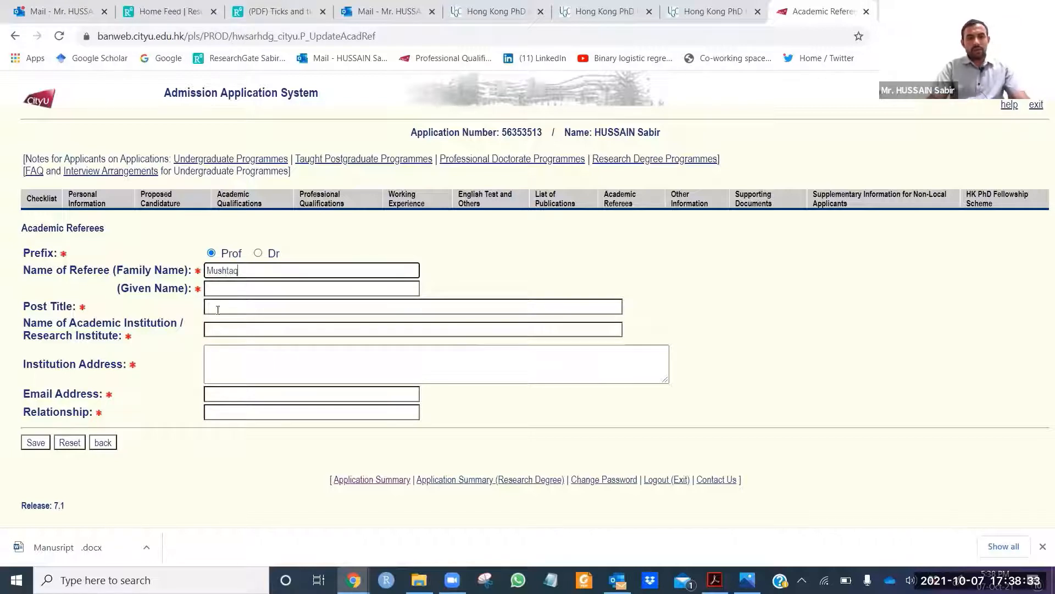
# Step: Enter the referee's given name and post title Prof, then move on to Supporting Documents
pyautogui.click(246, 288)
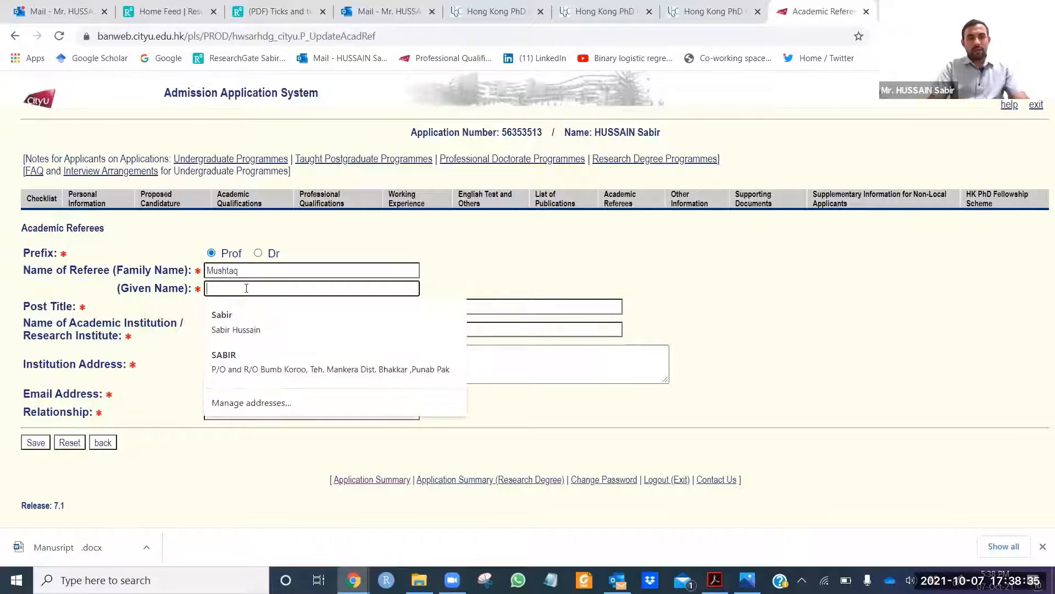
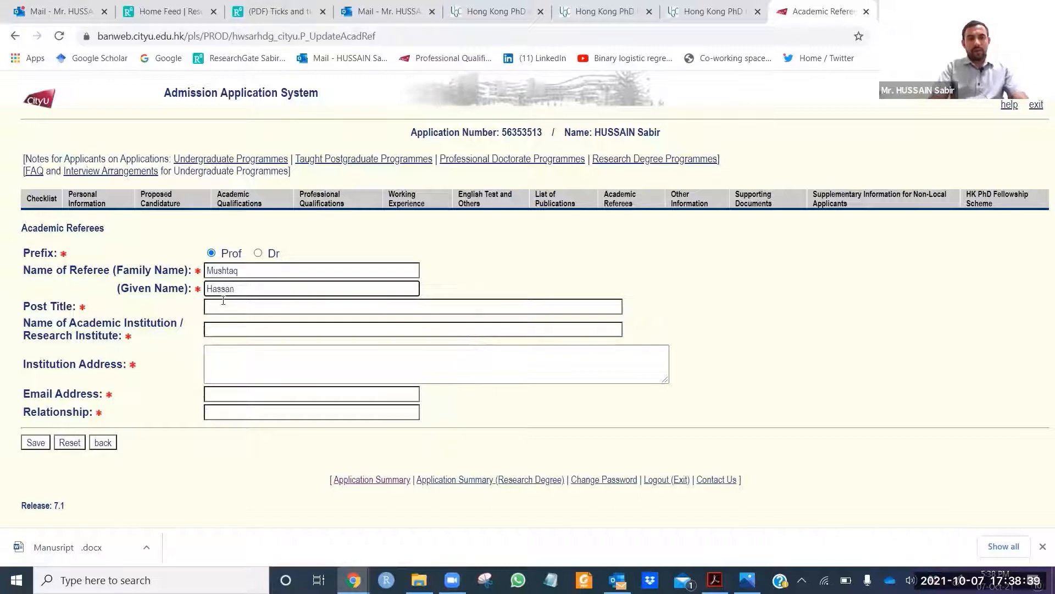
pyautogui.click(253, 311)
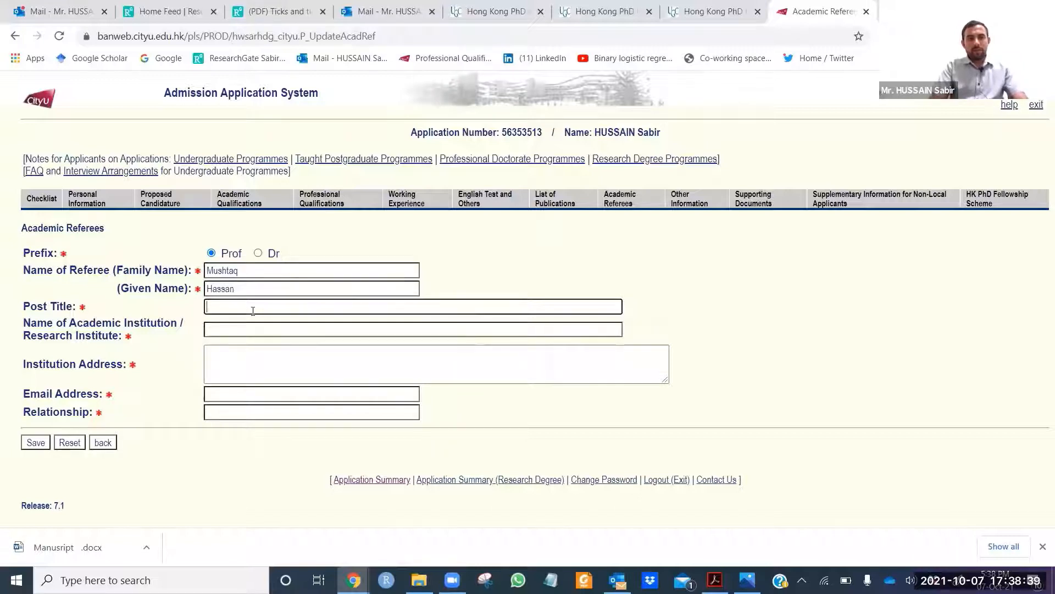
pyautogui.write('O')
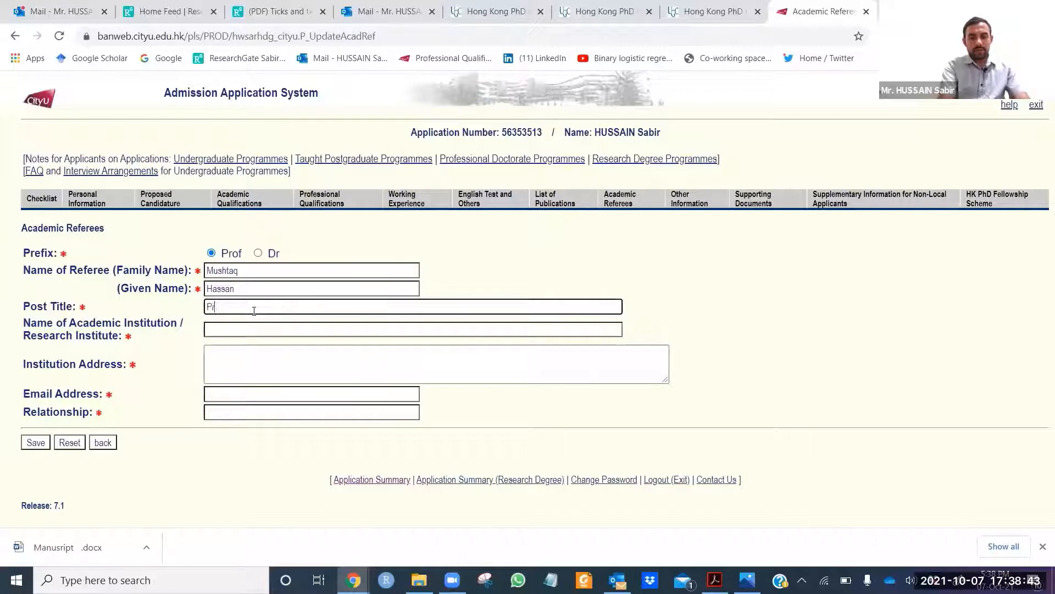
pyautogui.write('rof')
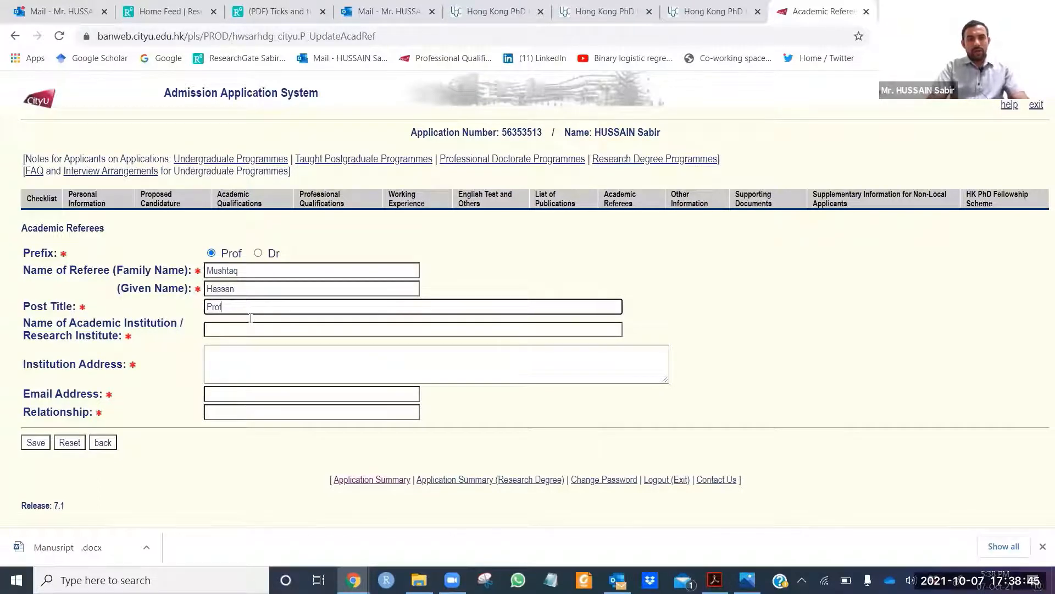
pyautogui.click(254, 330)
pyautogui.click(785, 366)
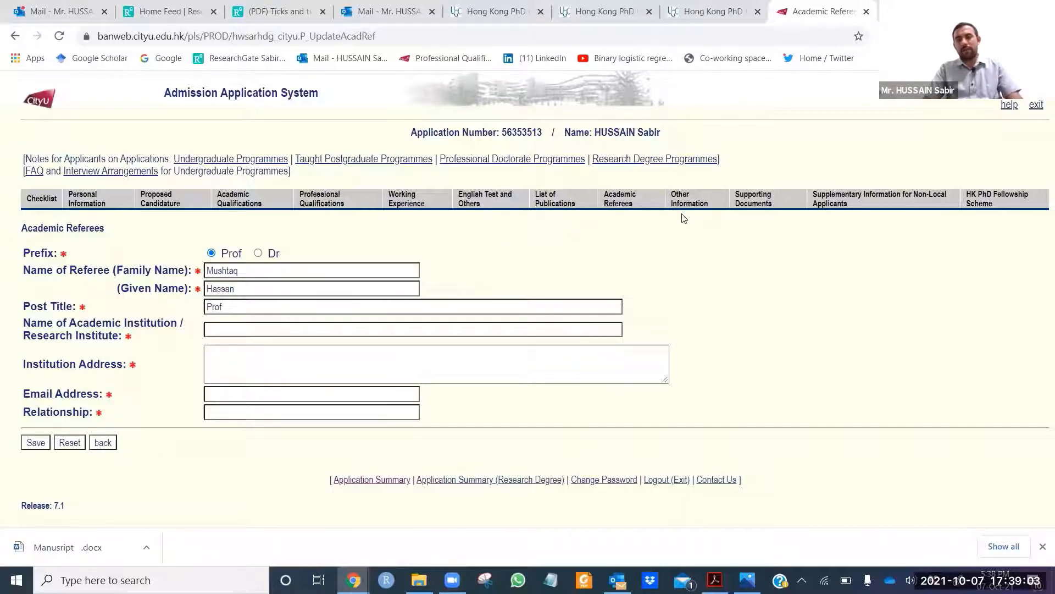
pyautogui.click(766, 208)
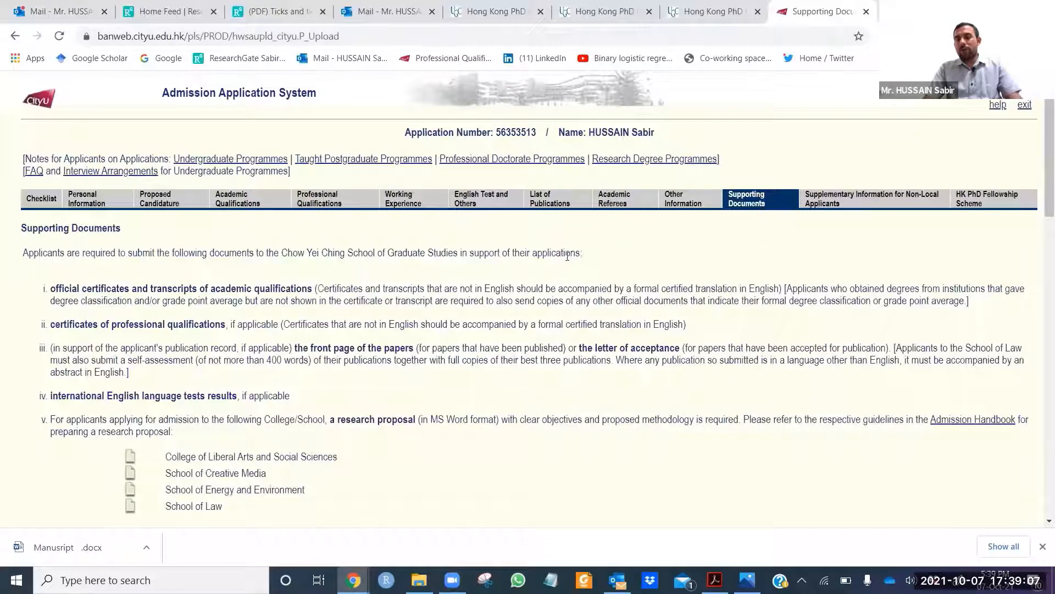
# Step: Review Supporting Documents, Supplementary Information and HK PhD Fellowship Scheme, then scroll the checklist's saved sections
pyautogui.scroll(-1, 588, 294)
pyautogui.scroll(1, 588, 295)
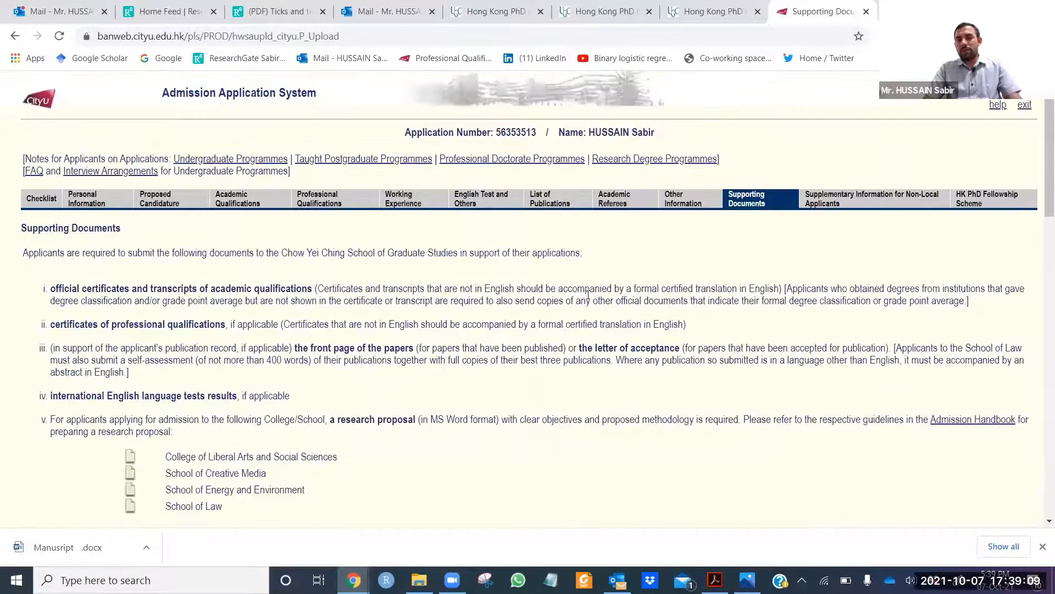
pyautogui.scroll(-1, 422, 321)
pyautogui.scroll(1, 469, 325)
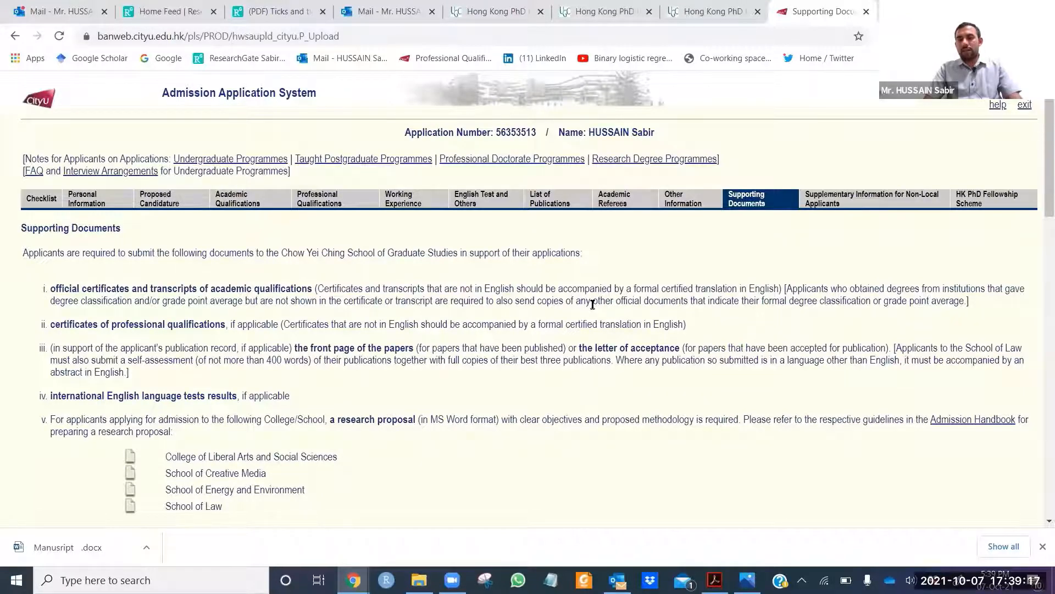
pyautogui.scroll(-1, 632, 291)
pyautogui.scroll(1, 797, 264)
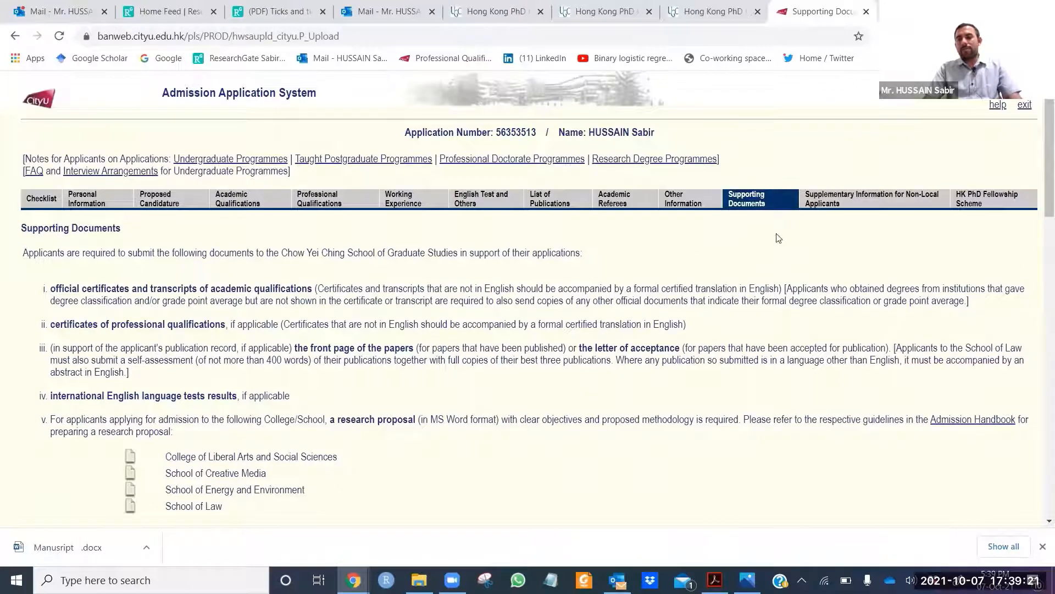
pyautogui.click(830, 202)
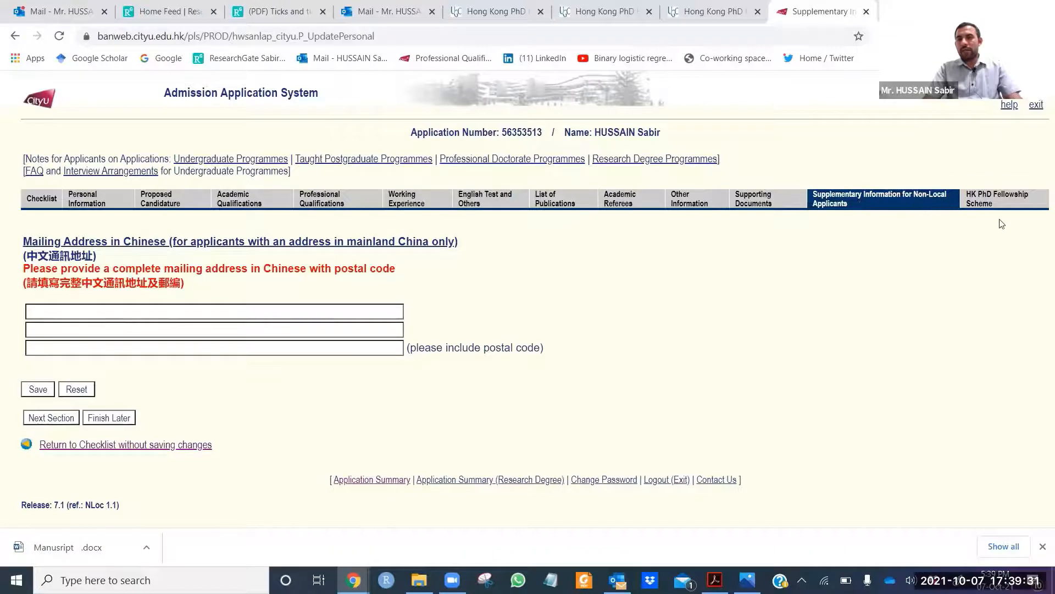
pyautogui.click(1001, 203)
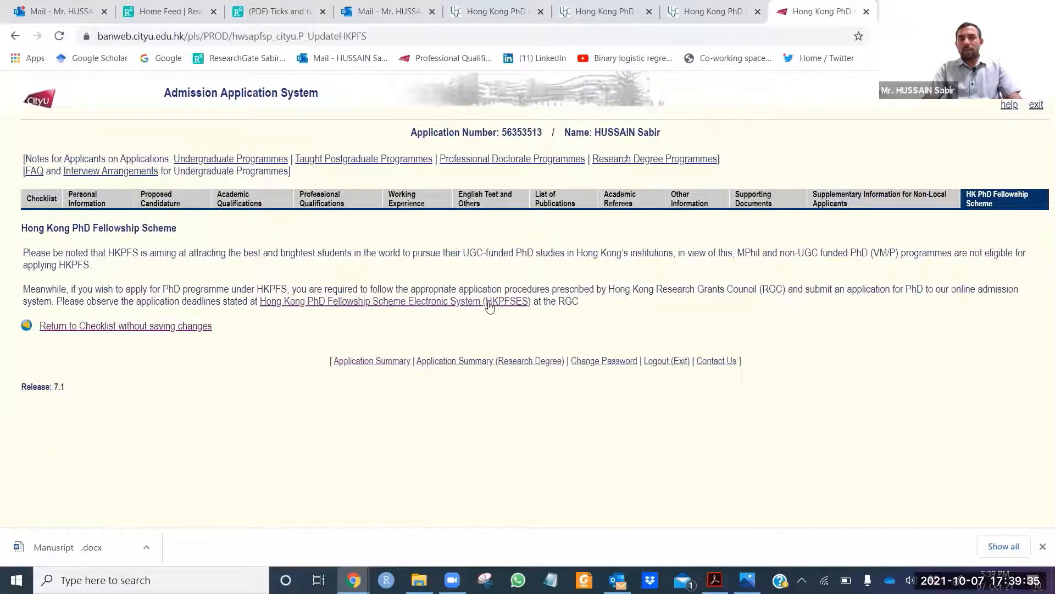
pyautogui.click(37, 206)
pyautogui.scroll(-3, 335, 326)
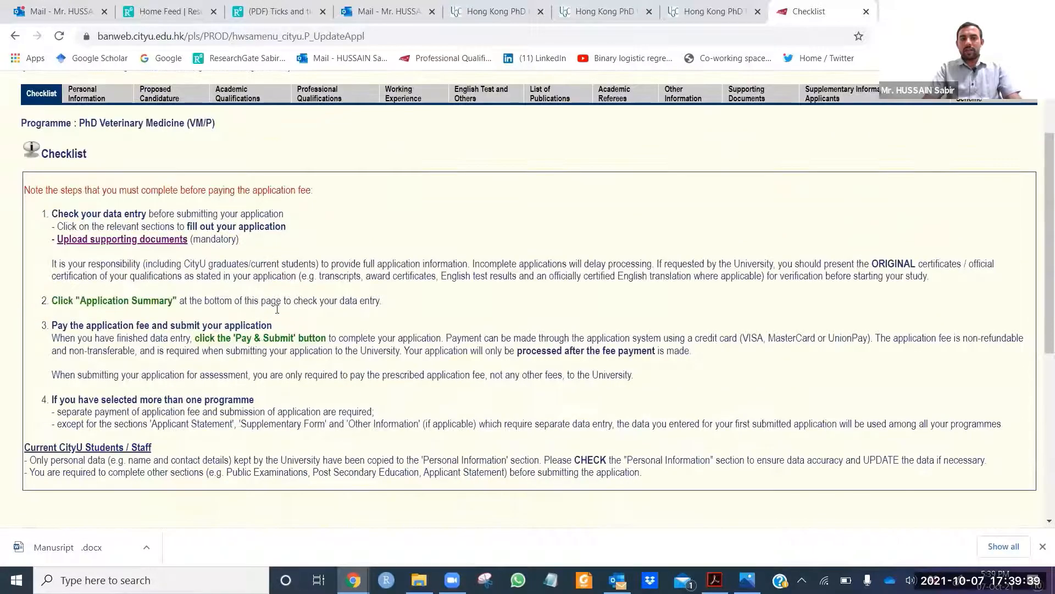
pyautogui.scroll(-5, 334, 324)
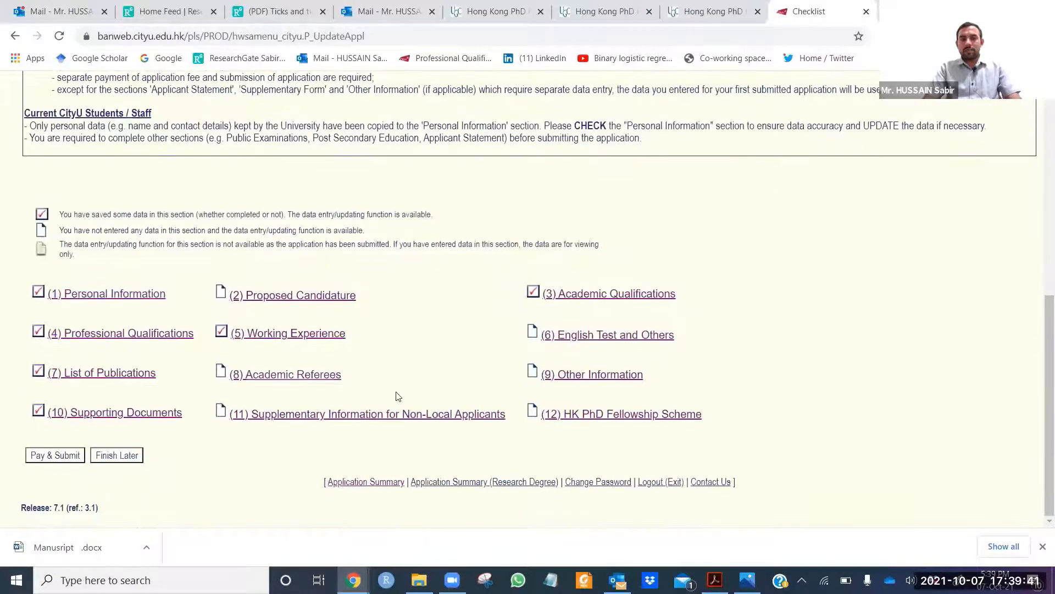